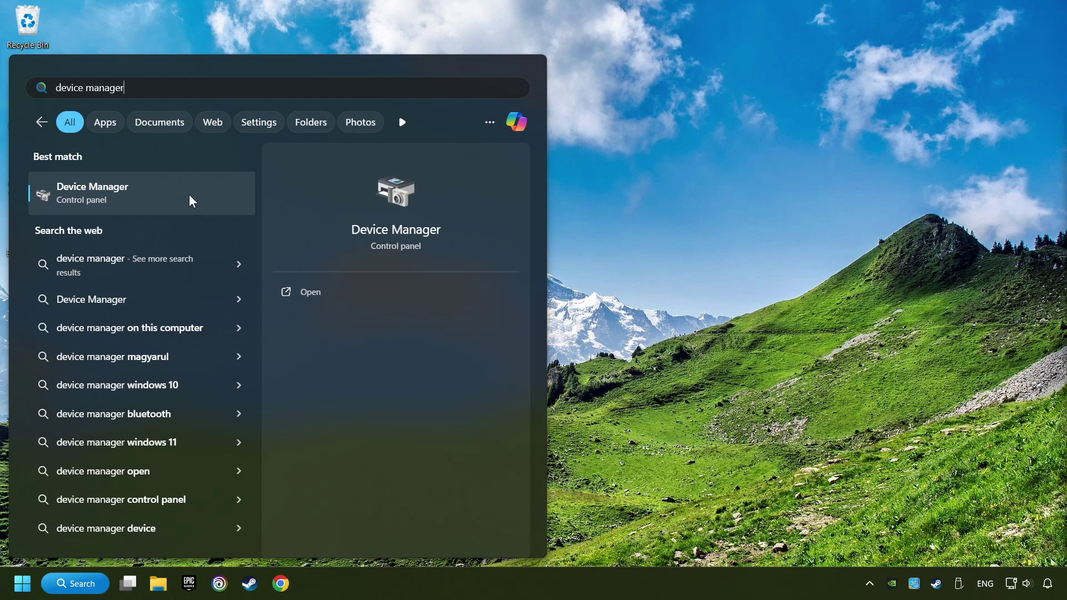
- Open Device Manager and expand the Display adapters category
{"action": "left_click", "coordinate": [221, 195]}
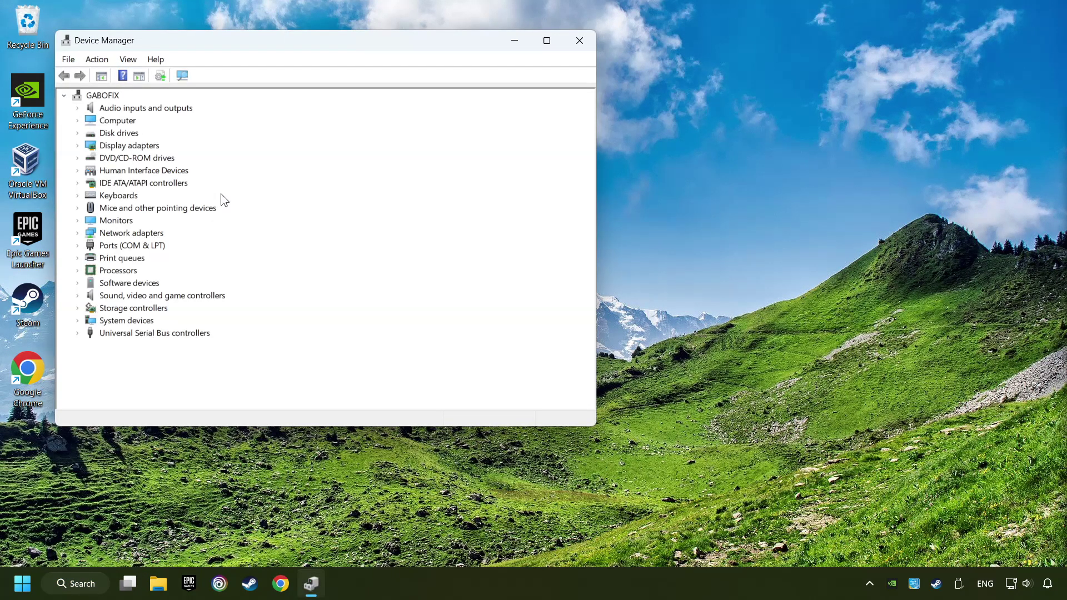
{"action": "left_click_drag", "start_coordinate": [302, 44], "coordinate": [473, 108]}
{"action": "left_click", "coordinate": [280, 211]}
{"action": "left_click", "coordinate": [251, 210]}
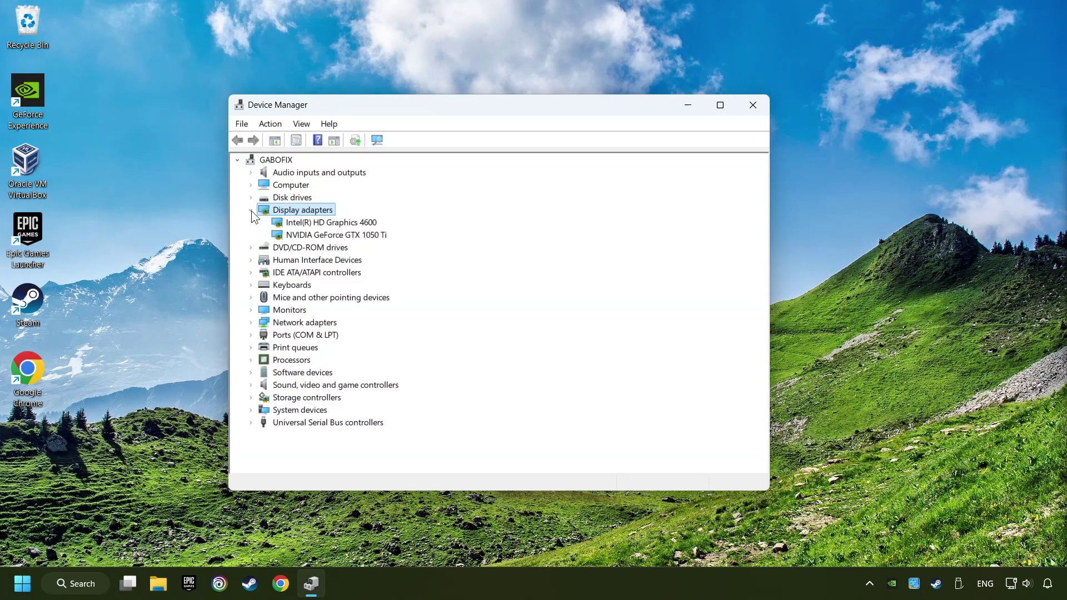
- Run an automatic driver update for the NVIDIA GeForce GTX 1050 Ti, then close Device Manager
{"action": "left_click", "coordinate": [281, 235]}
{"action": "right_click", "coordinate": [333, 235]}
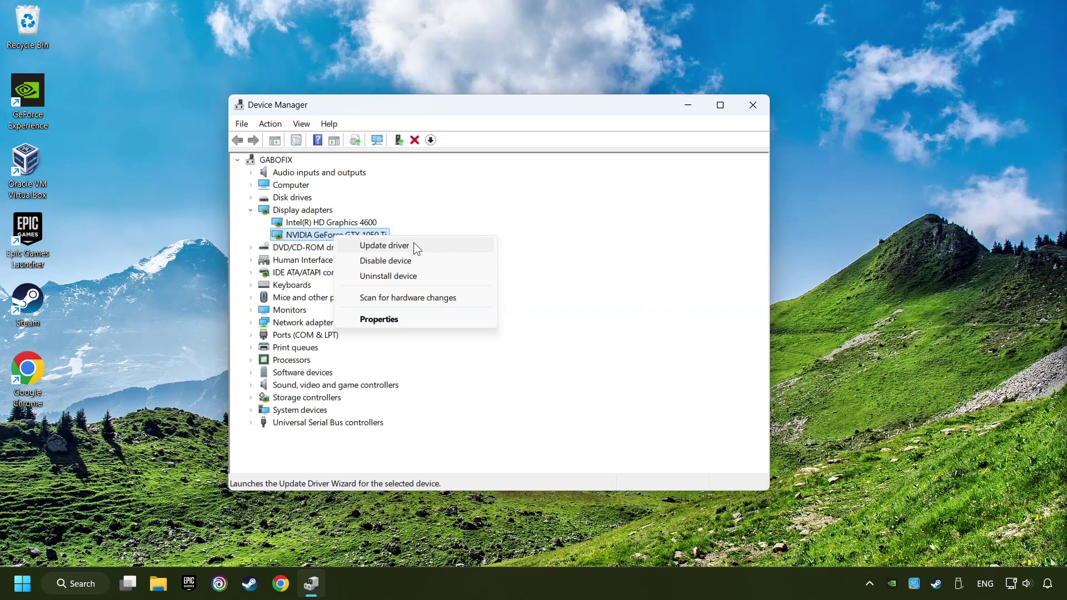
{"action": "left_click", "coordinate": [428, 245]}
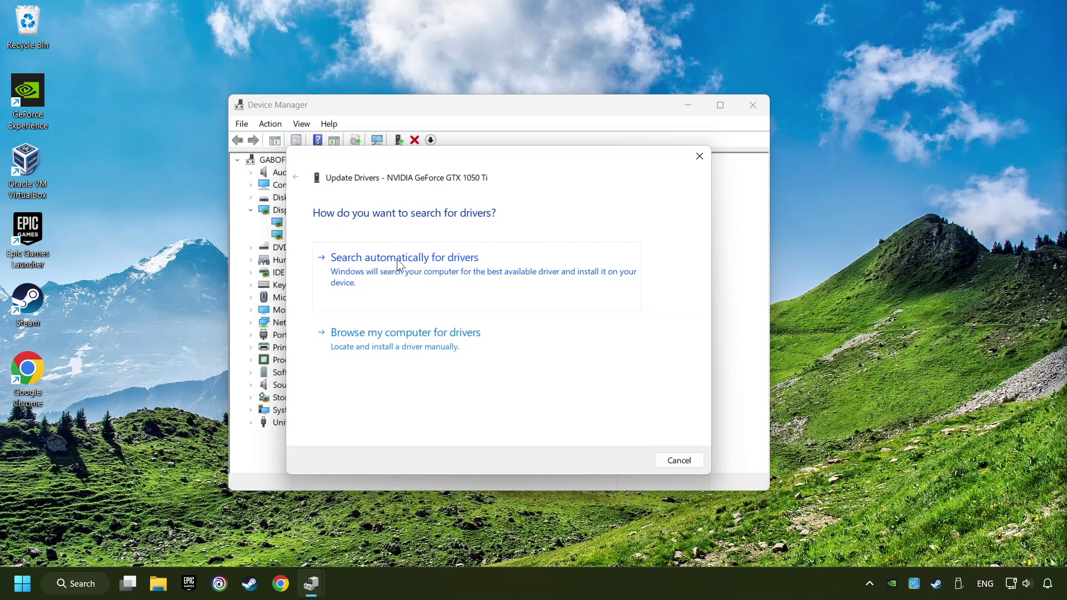
{"action": "left_click", "coordinate": [415, 263]}
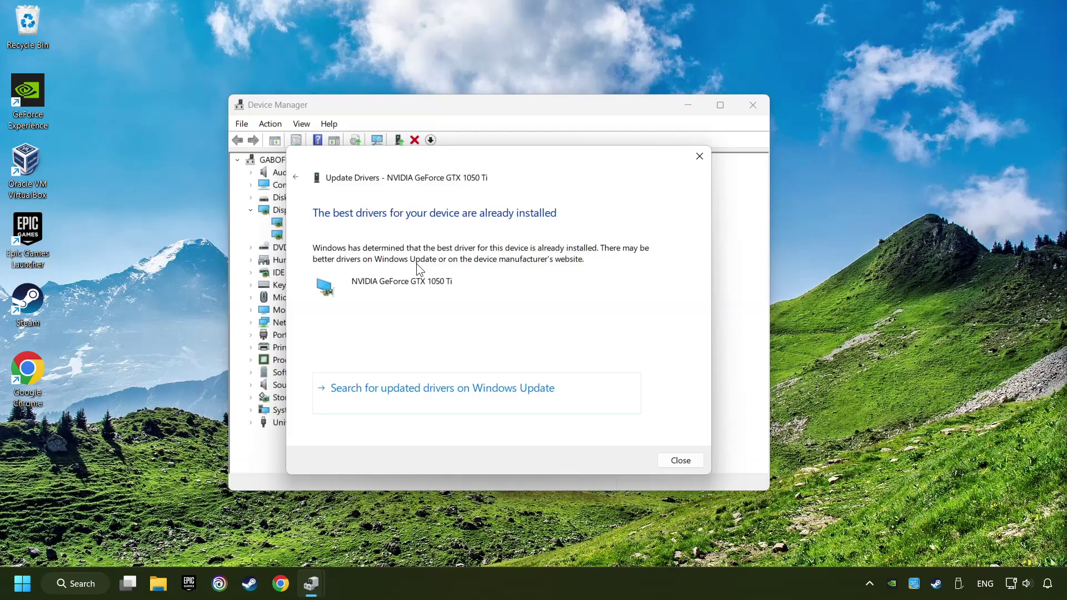
{"action": "left_click", "coordinate": [684, 461]}
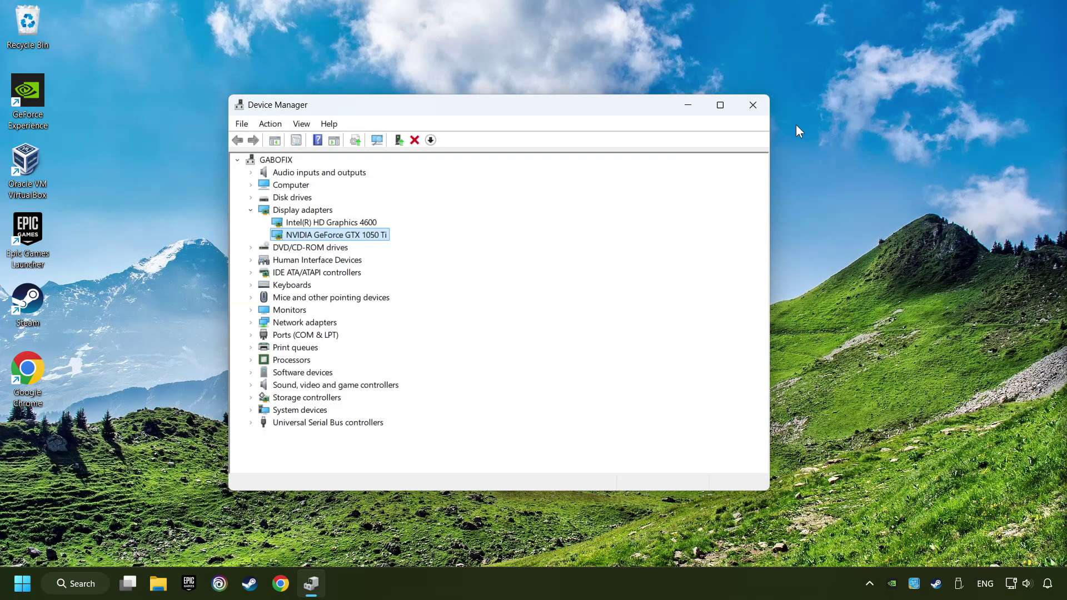
{"action": "left_click", "coordinate": [753, 107]}
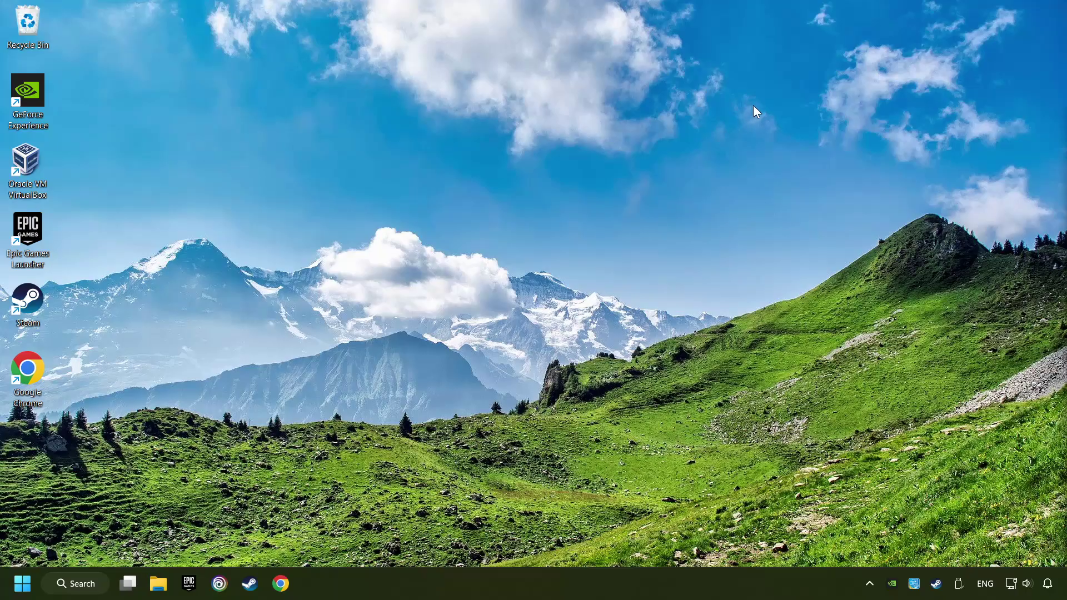
- In Chrome, search Google for "nvidia geforce driver download" and open the Official GeForce Drivers page
{"action": "left_click", "coordinate": [280, 594]}
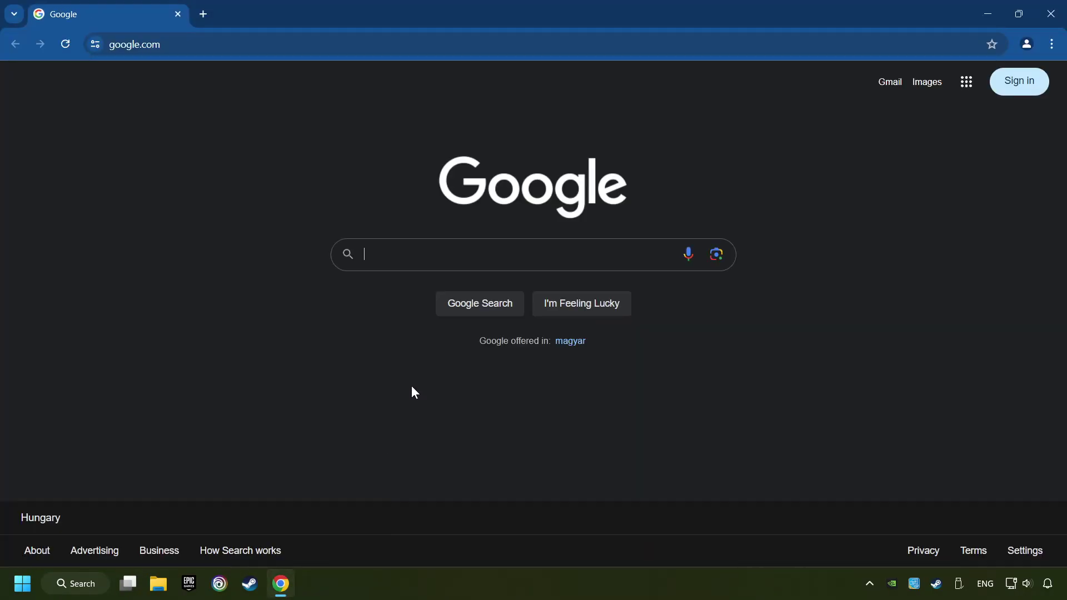
{"action": "type", "text": "nvidia geforce driver download"}
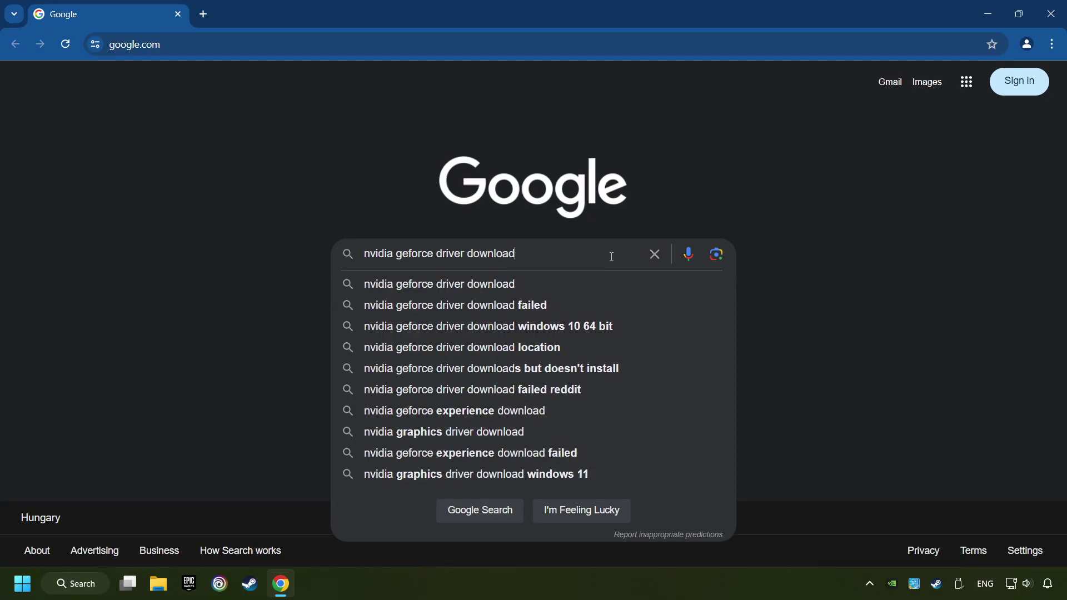
{"action": "key", "text": "Return"}
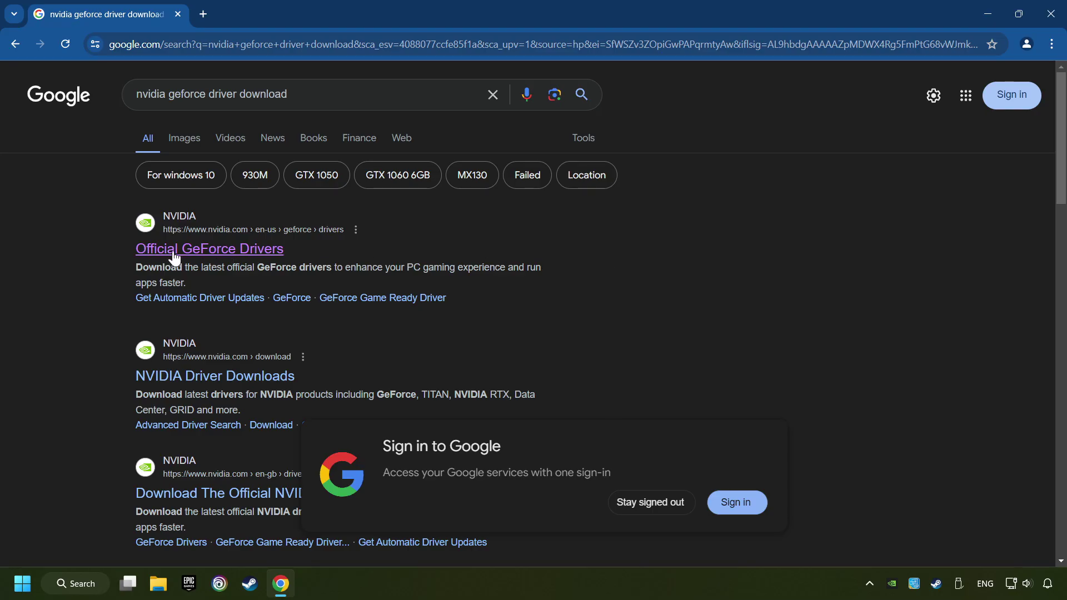
{"action": "left_click", "coordinate": [205, 250]}
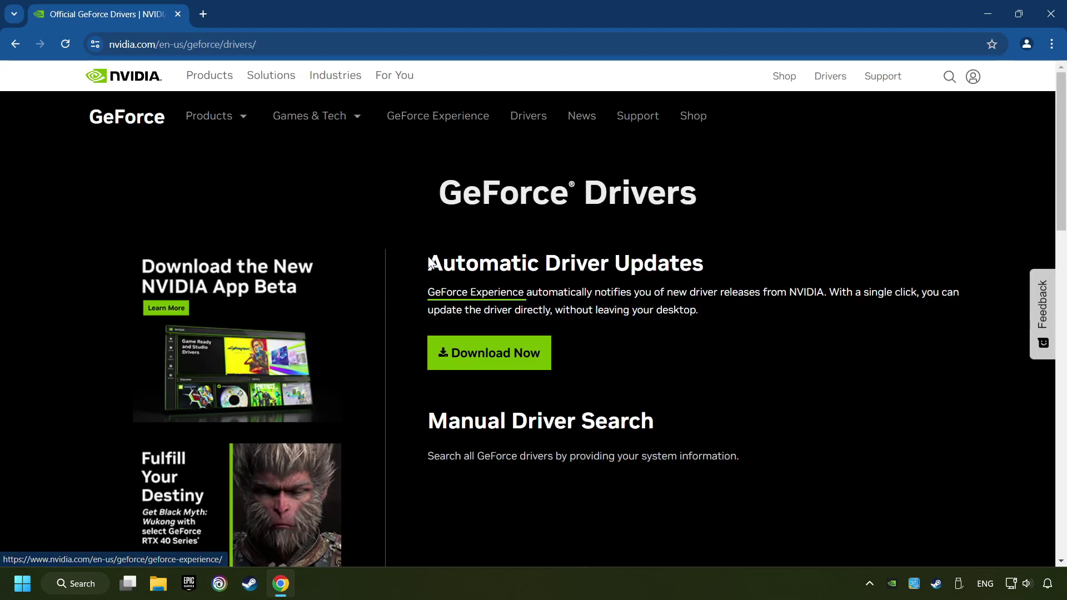
- Download GeForce Experience for automatic driver updates, install it by accepting the agreement, and close the browser windows
{"action": "left_click", "coordinate": [504, 363]}
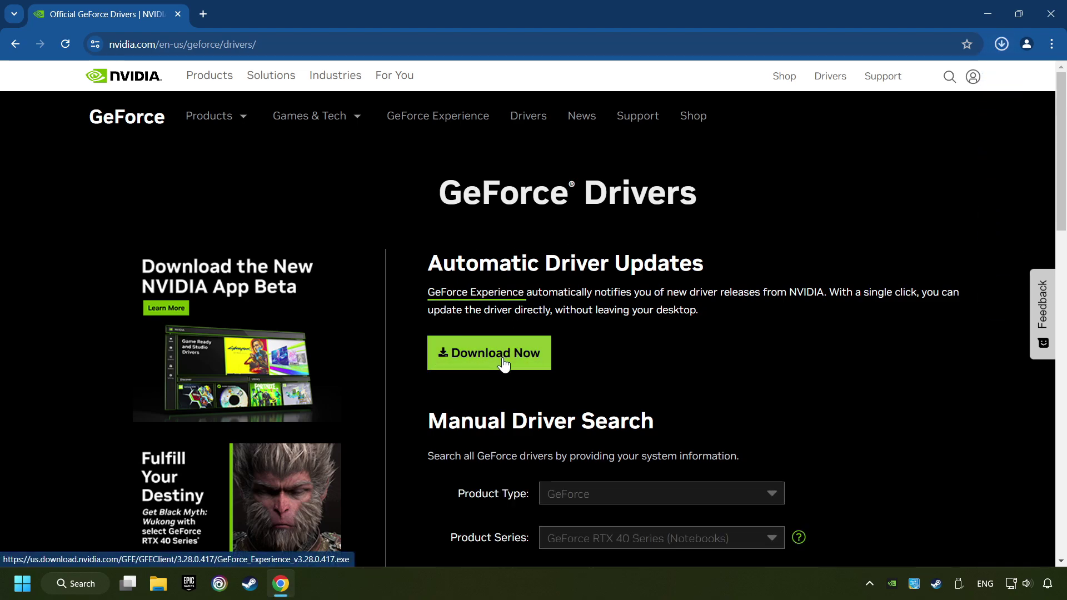
{"action": "left_click", "coordinate": [1002, 44]}
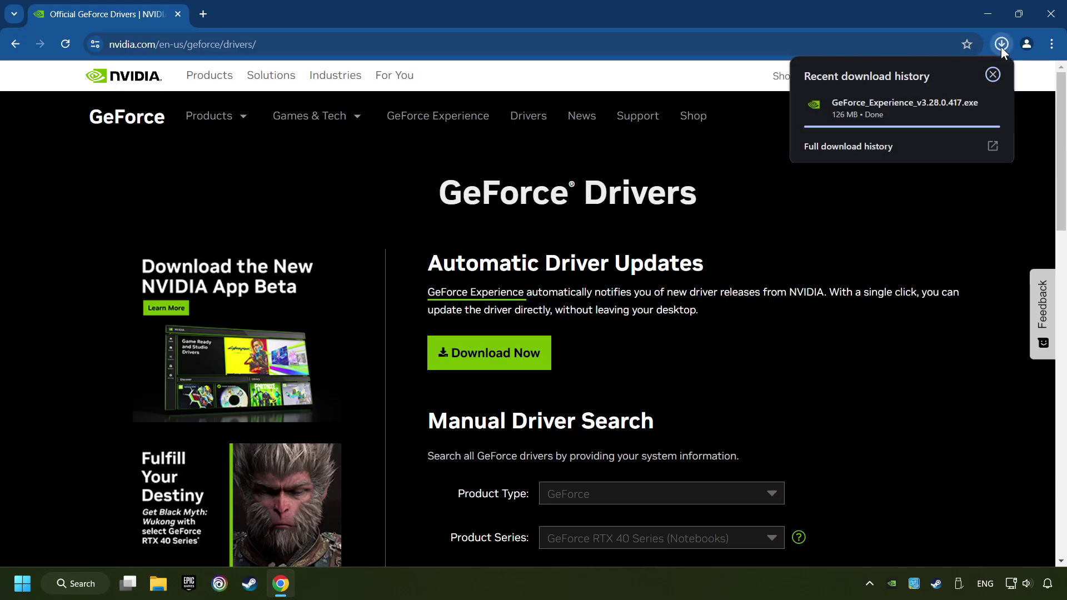
{"action": "left_click", "coordinate": [912, 105]}
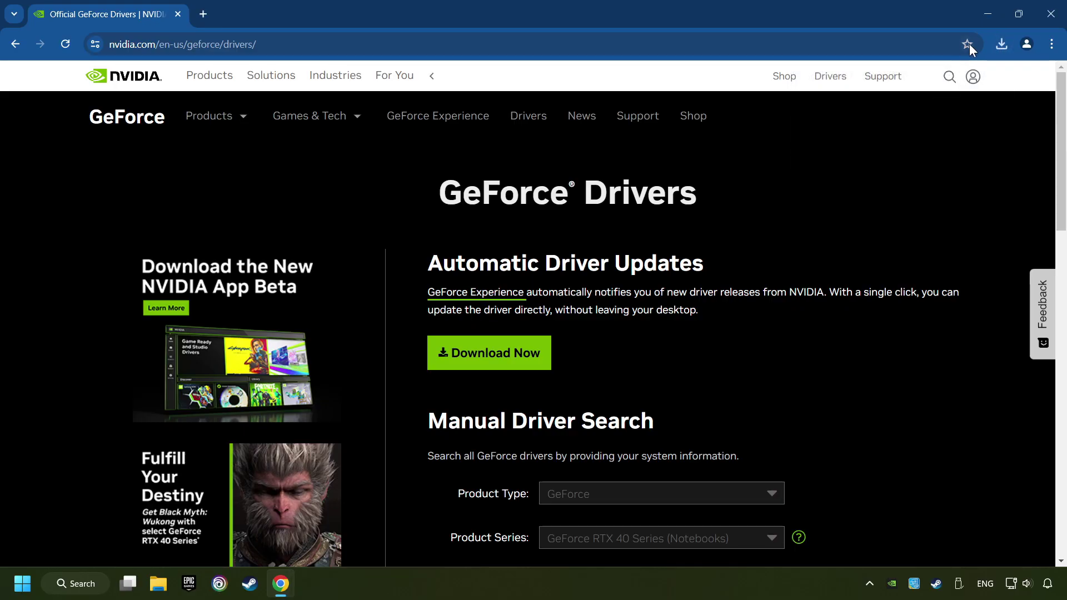
{"action": "left_click", "coordinate": [1051, 14]}
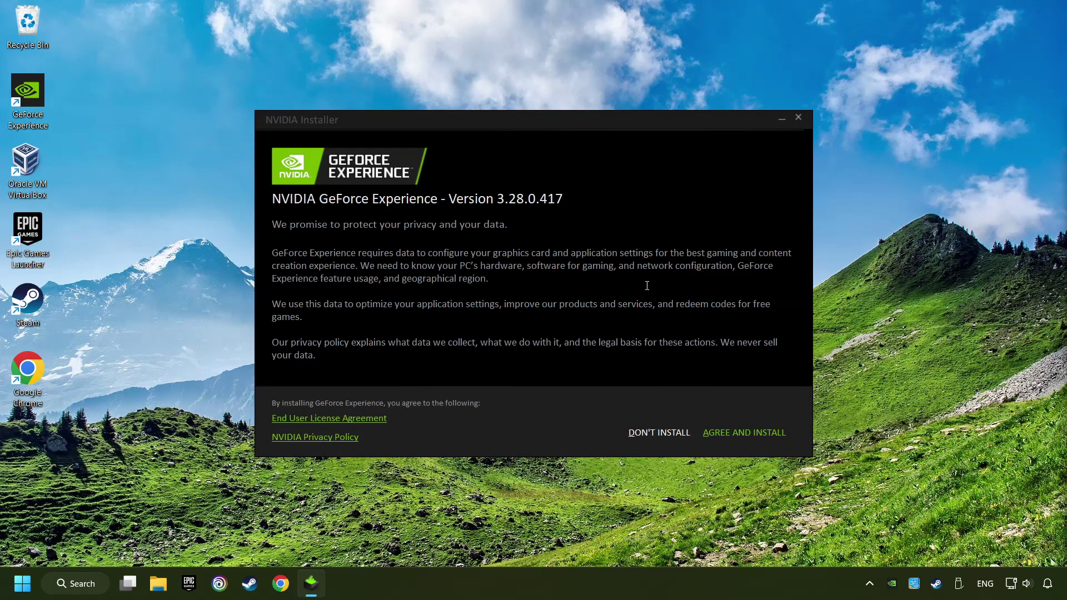
{"action": "left_click", "coordinate": [781, 444]}
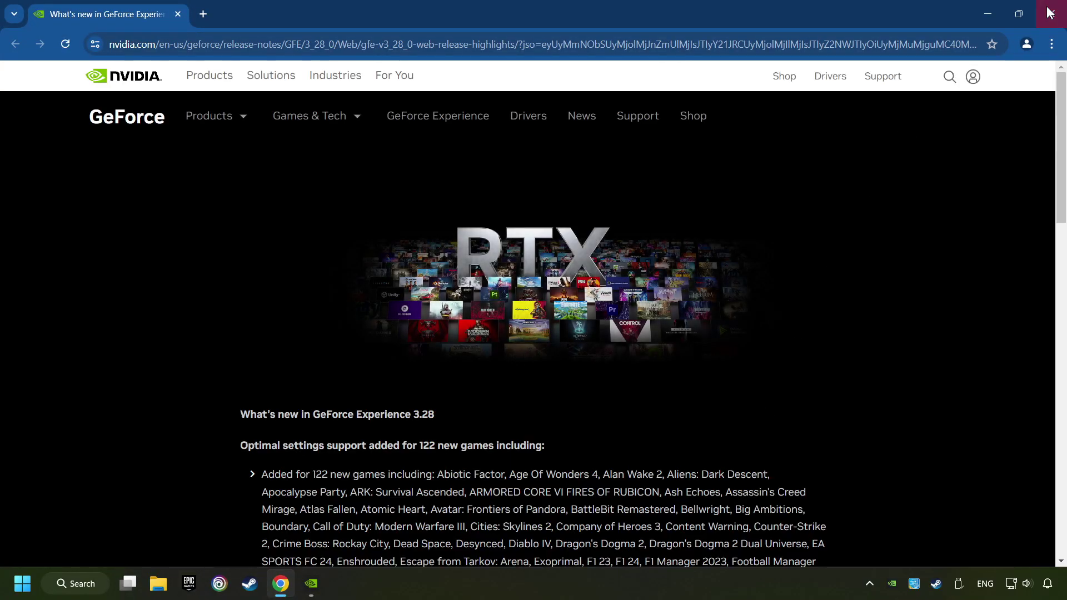
{"action": "left_click", "coordinate": [1051, 14]}
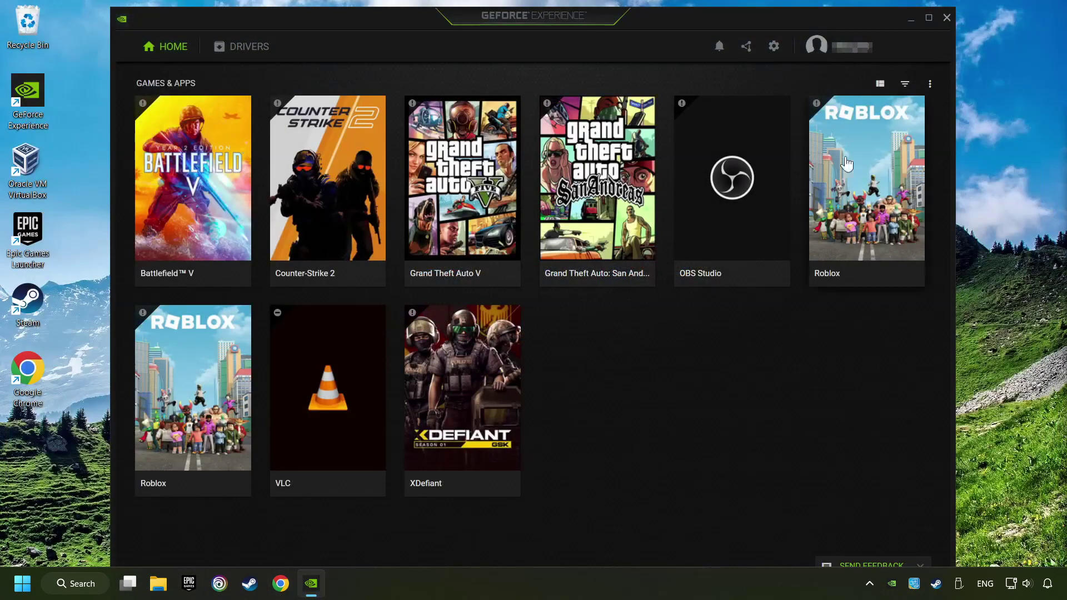
- Check for Game Ready Driver updates in GeForce Experience and close it
{"action": "left_click", "coordinate": [245, 51]}
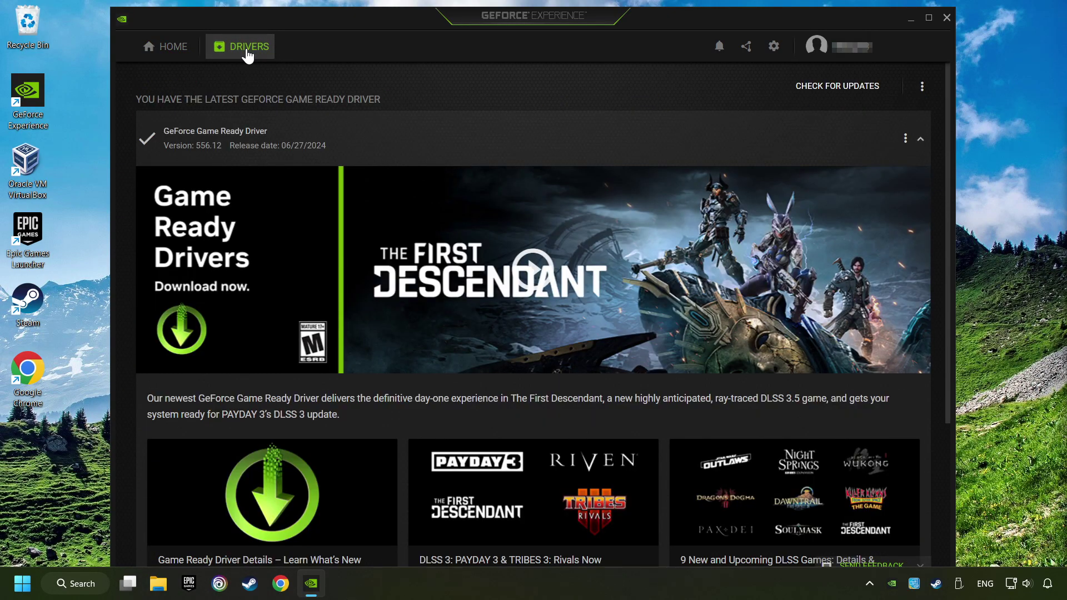
{"action": "left_click", "coordinate": [846, 89]}
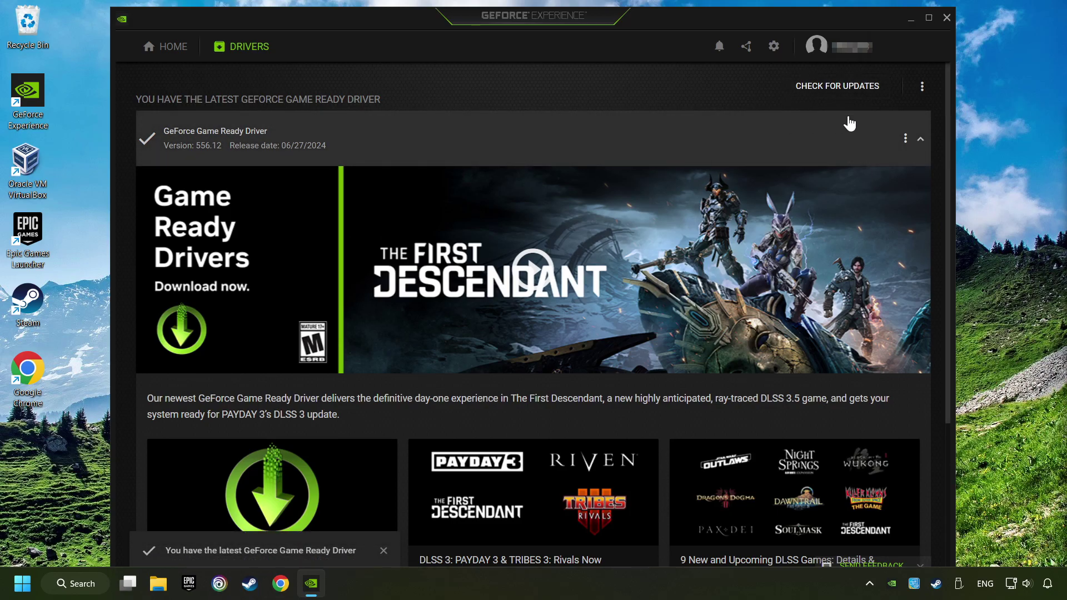
{"action": "left_click", "coordinate": [945, 15]}
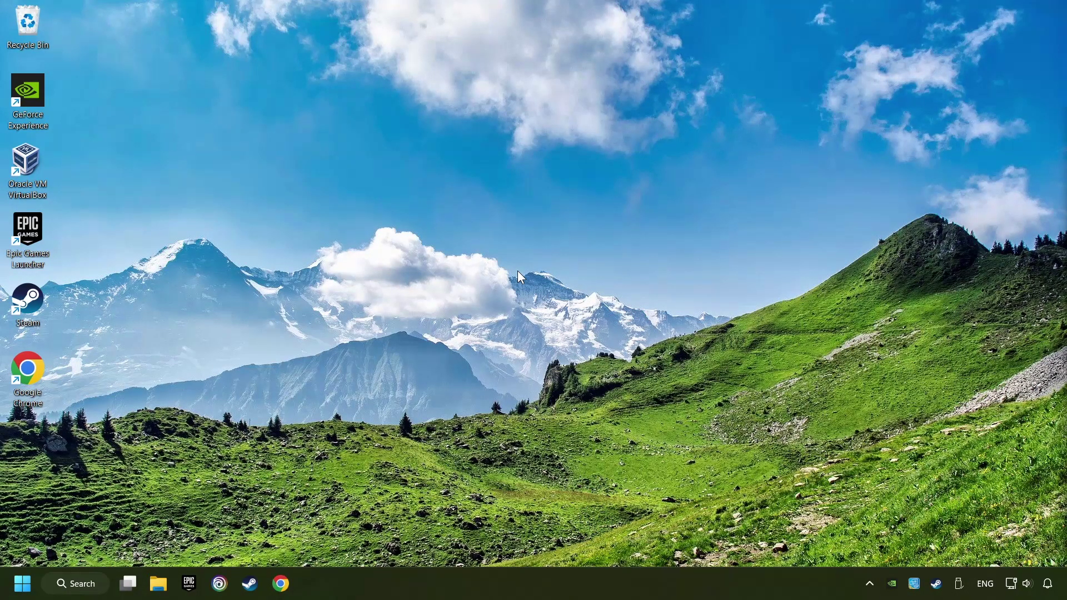
- Open the Windows Graphics settings and look over the custom app list and the file picker for adding a desktop app
{"action": "left_click", "coordinate": [81, 586]}
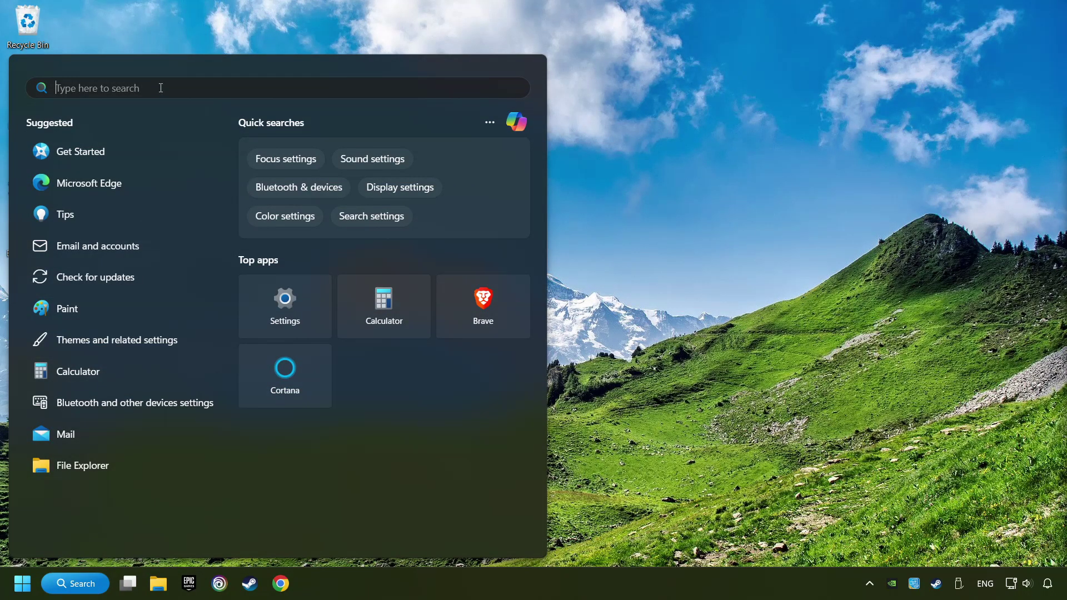
{"action": "type", "text": "graphics settings"}
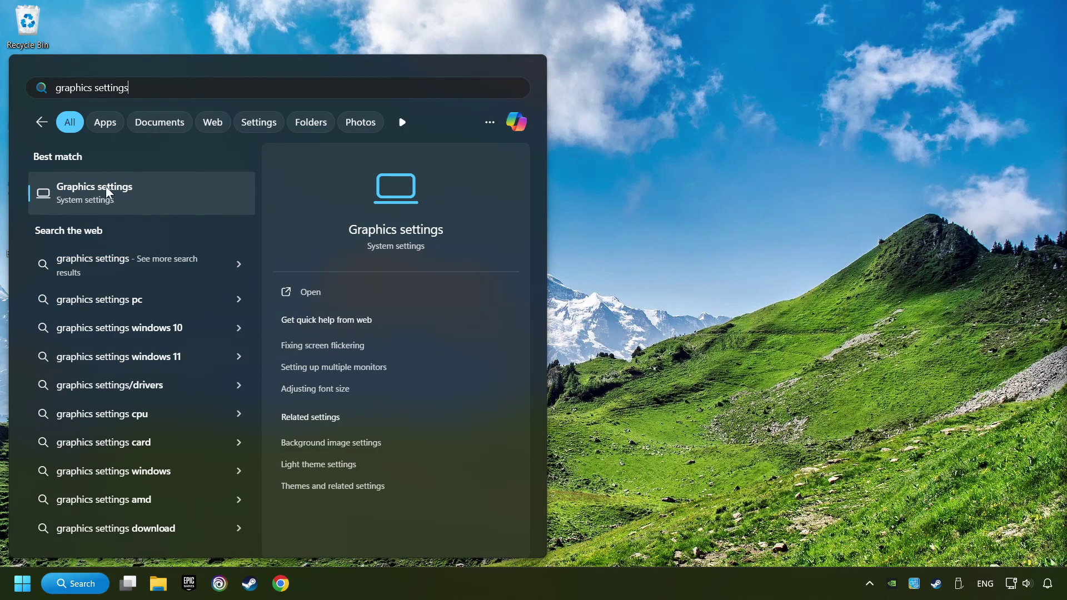
{"action": "left_click", "coordinate": [219, 195]}
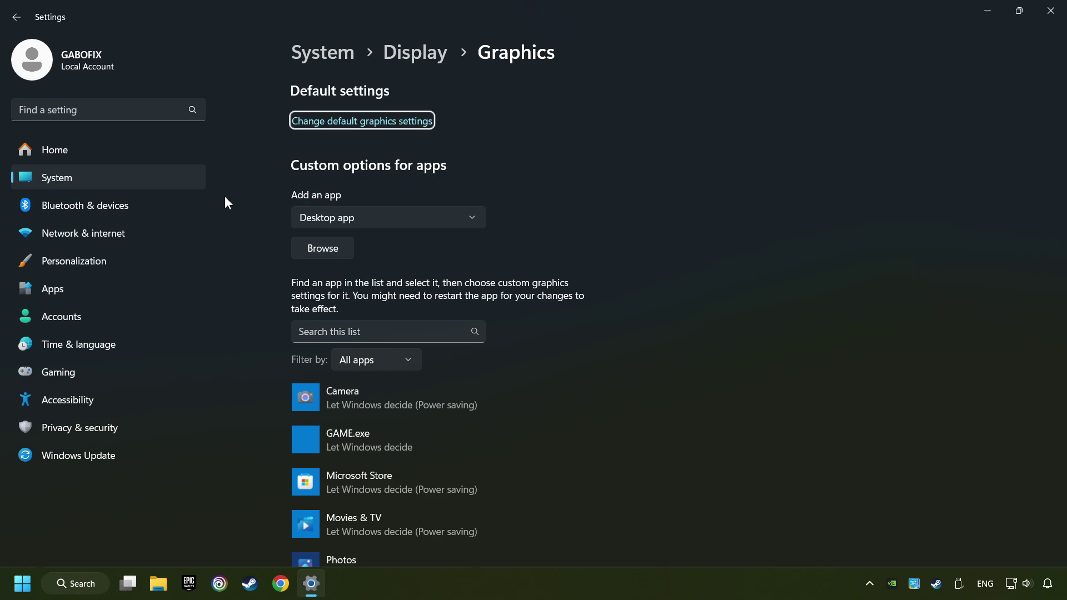
{"action": "scroll", "coordinate": [239, 214], "scroll_direction": "down", "scroll_amount": 2}
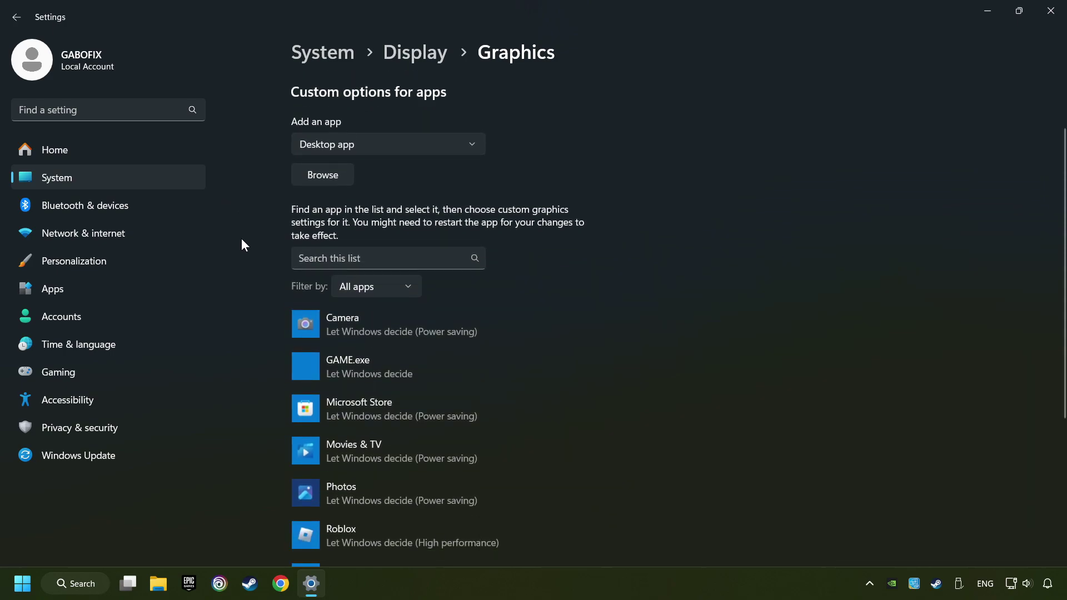
{"action": "scroll", "coordinate": [241, 239], "scroll_direction": "down", "scroll_amount": 2}
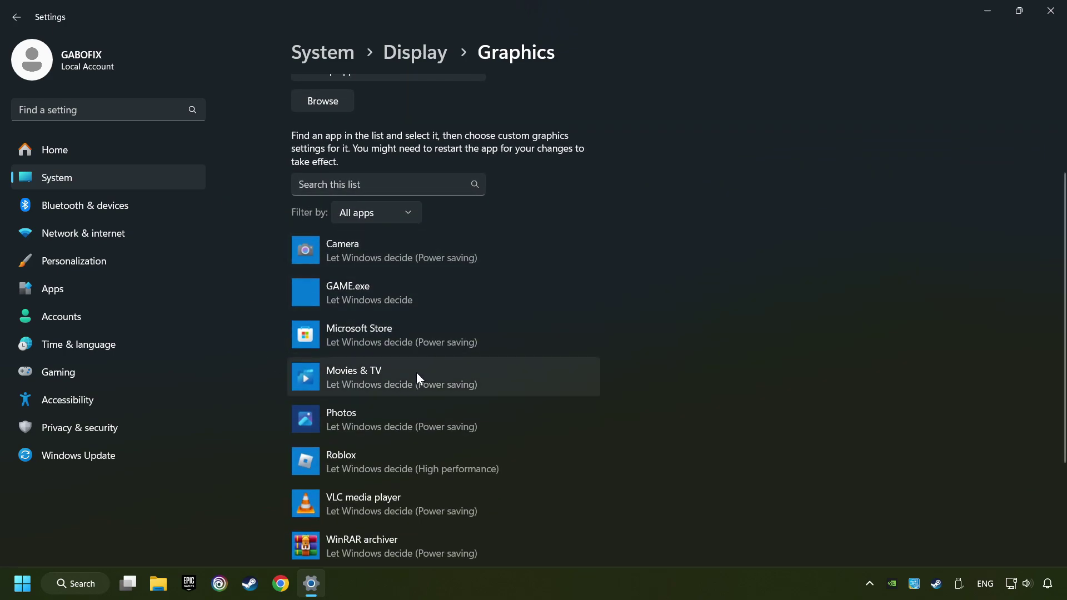
{"action": "scroll", "coordinate": [239, 260], "scroll_direction": "up", "scroll_amount": 4}
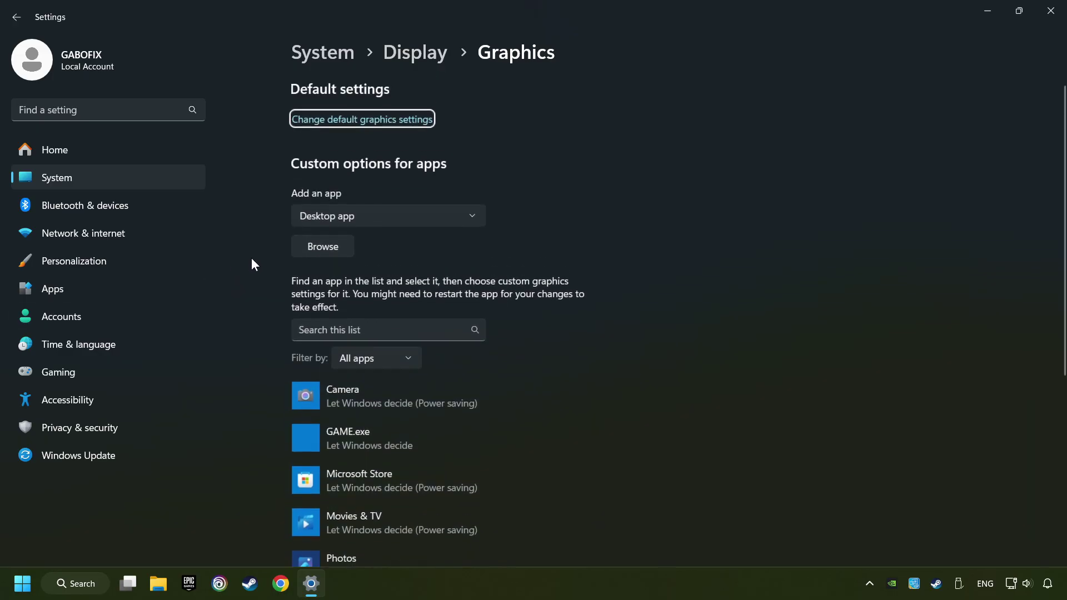
{"action": "left_click", "coordinate": [334, 255]}
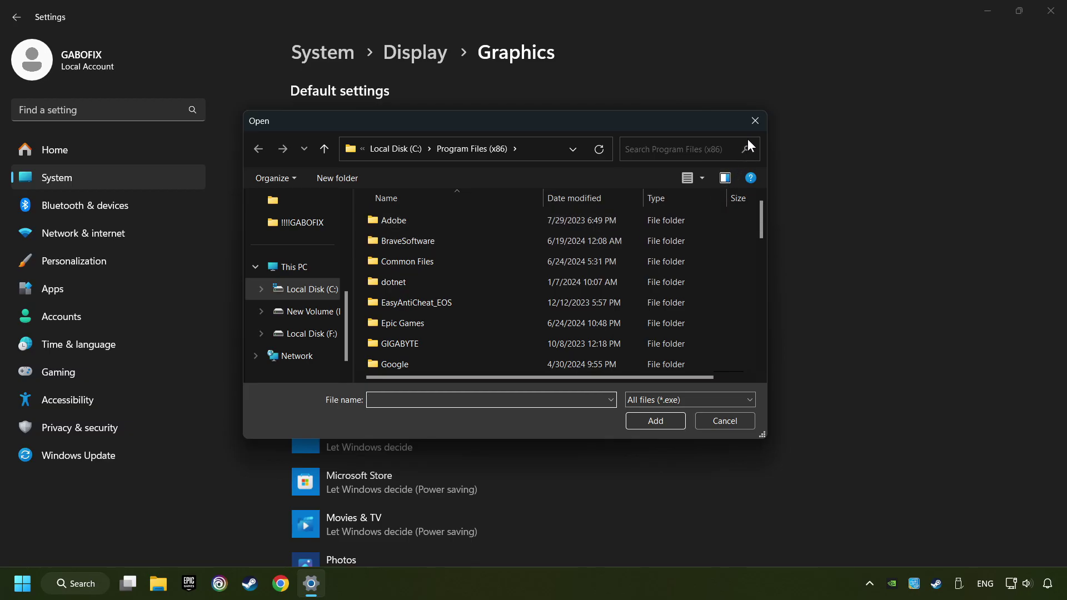
{"action": "left_click", "coordinate": [756, 121]}
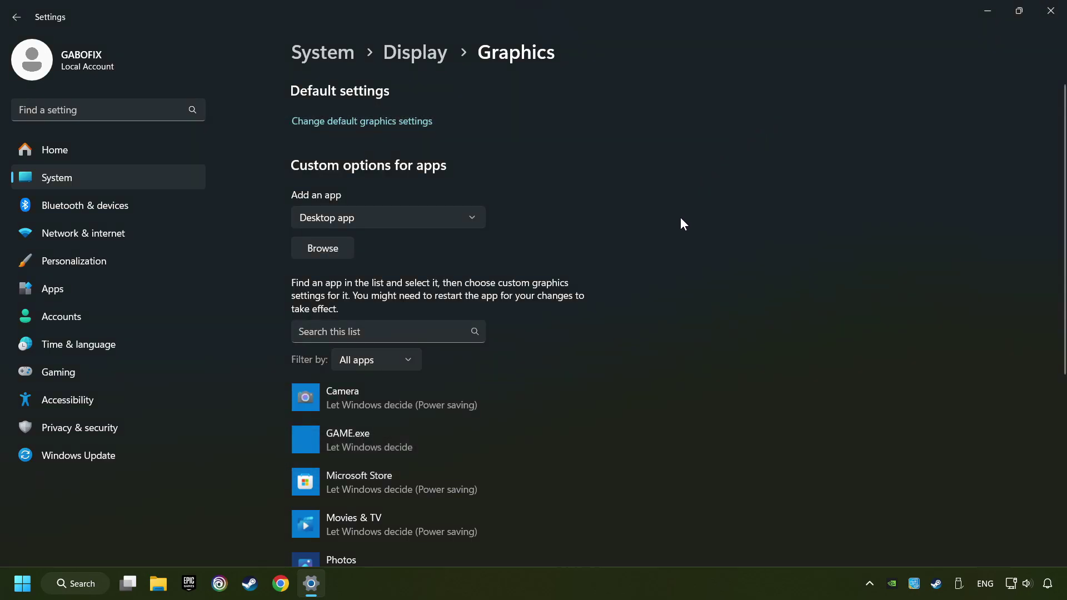
- Set the graphics preference of GAME.exe to High performance, save it, and close Settings
{"action": "scroll", "coordinate": [681, 220], "scroll_direction": "down", "scroll_amount": 3}
{"action": "left_click", "coordinate": [393, 295]}
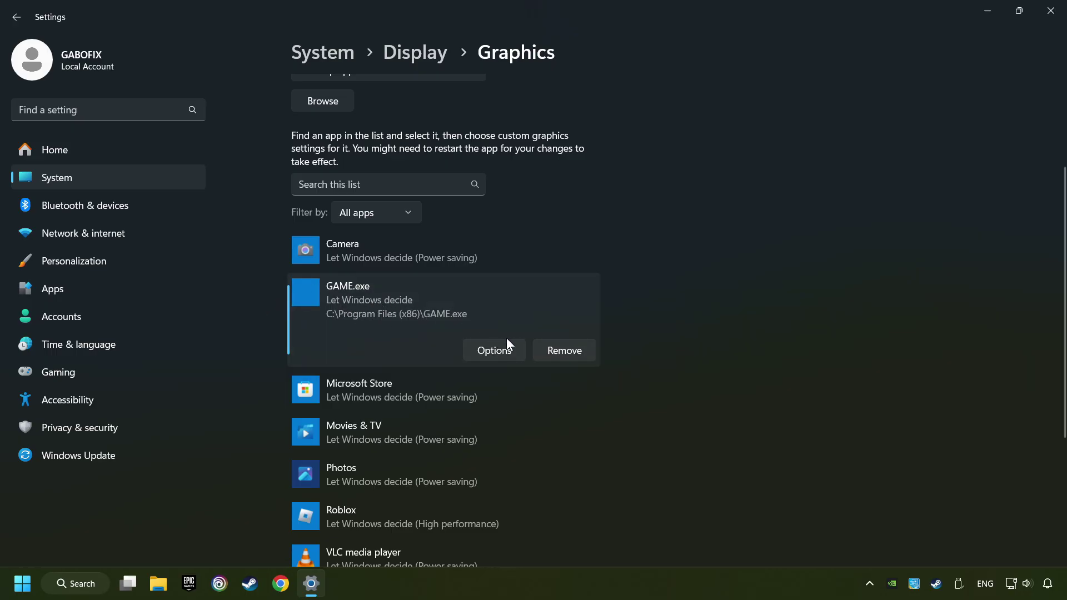
{"action": "left_click", "coordinate": [496, 351]}
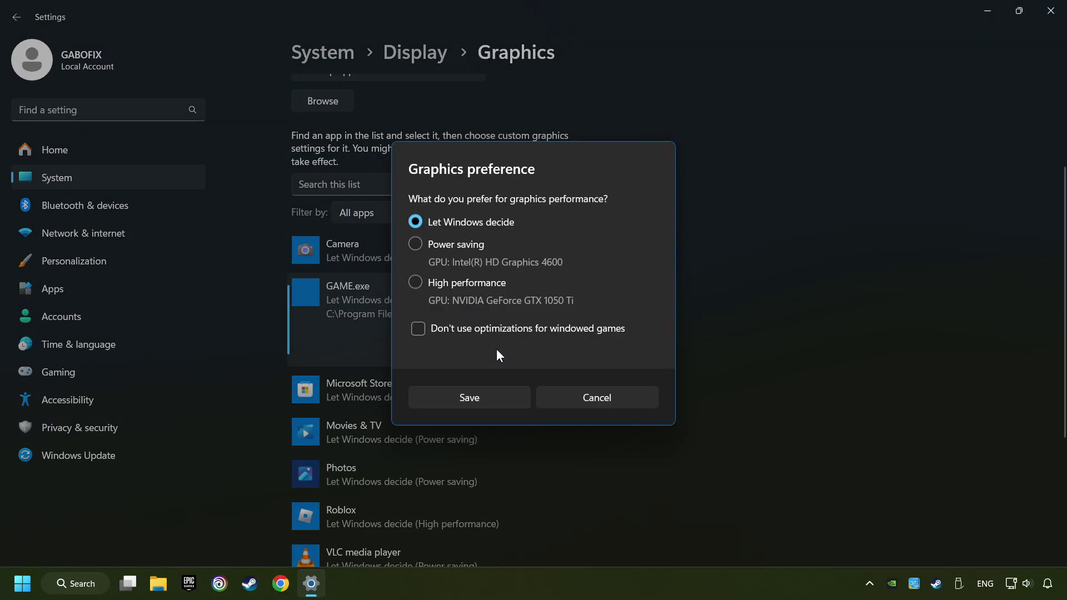
{"action": "left_click", "coordinate": [412, 283]}
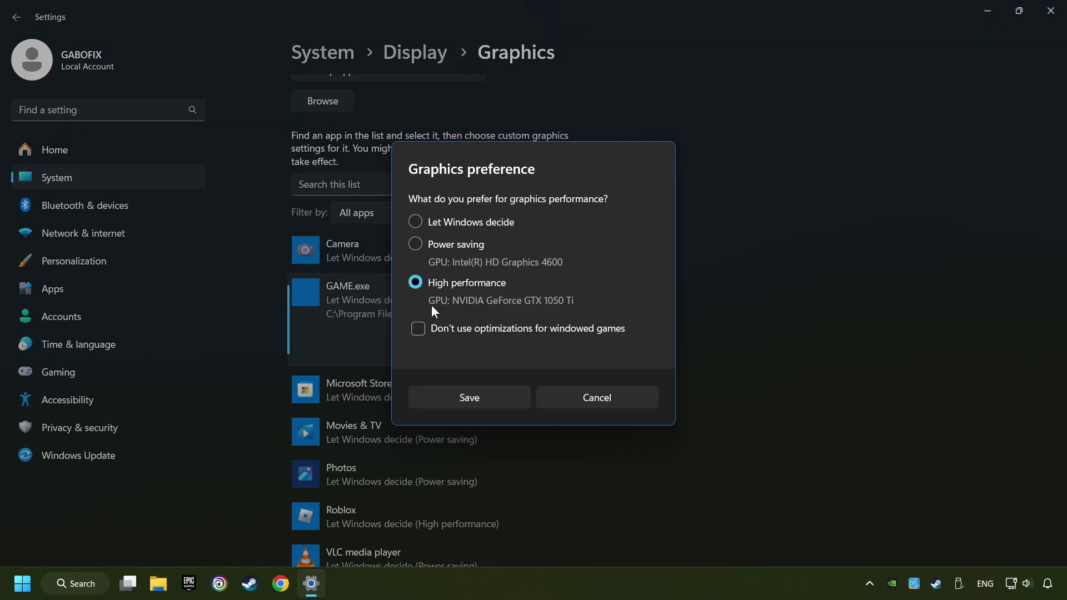
{"action": "left_click", "coordinate": [488, 399]}
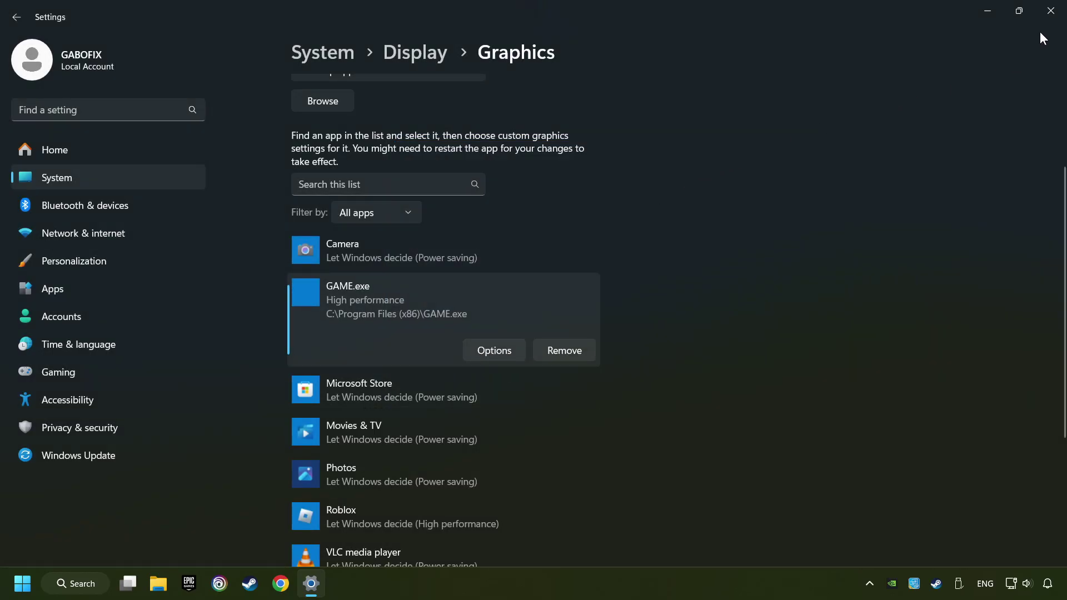
{"action": "left_click", "coordinate": [1051, 15]}
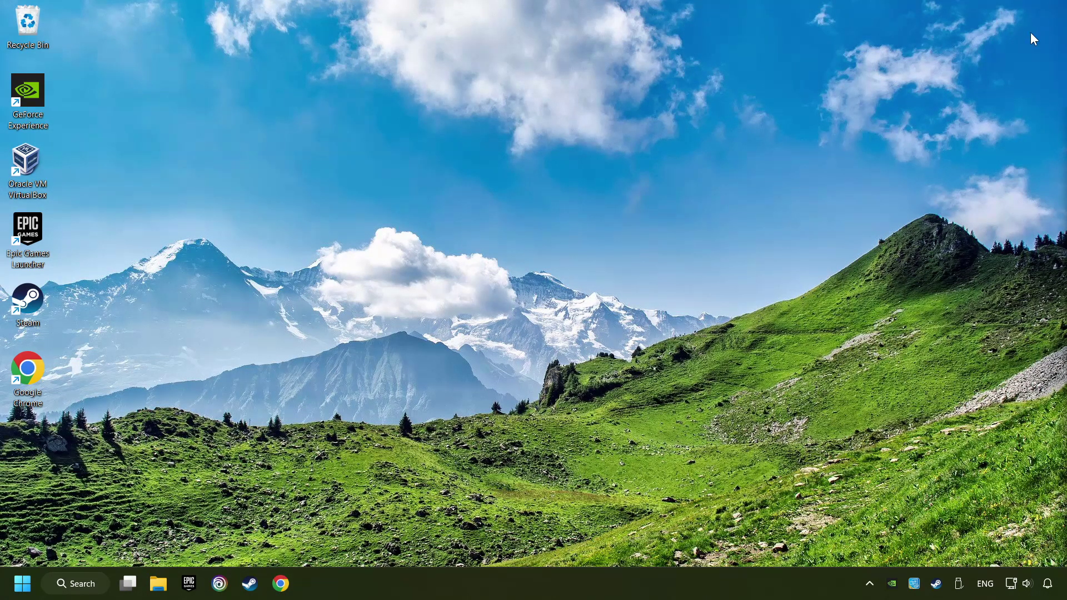
- Switch to Steam and verify the integrity of the installed files of GAME from its properties
{"action": "left_click", "coordinate": [249, 584]}
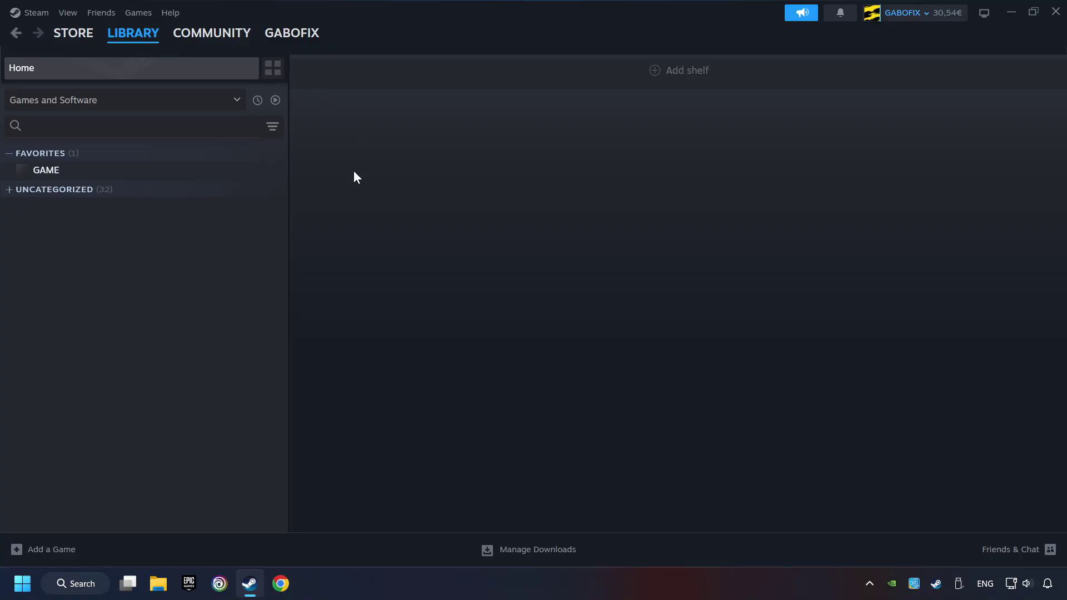
{"action": "right_click", "coordinate": [235, 174]}
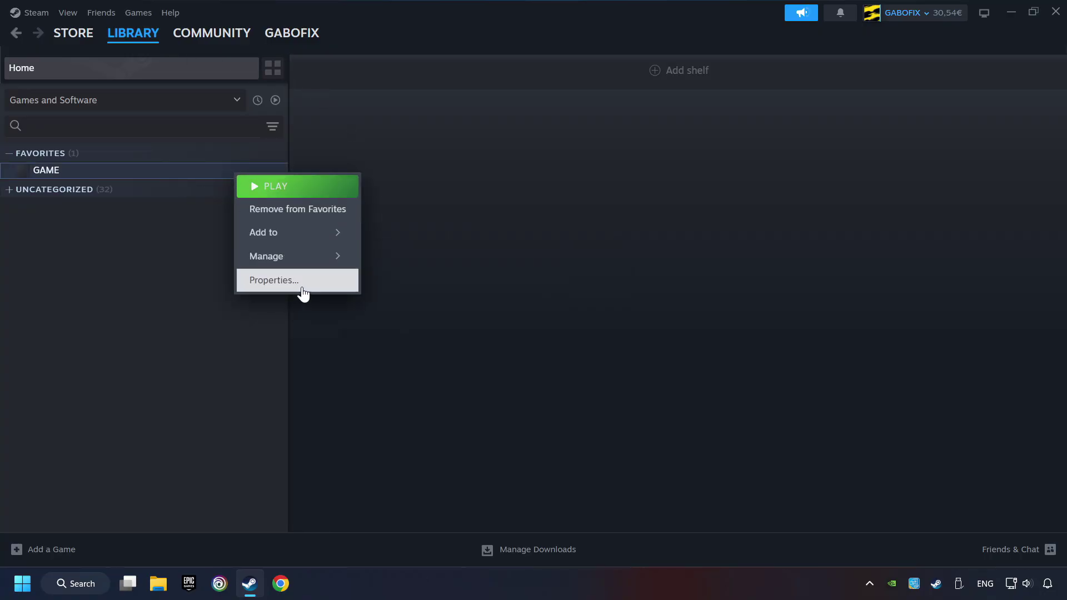
{"action": "left_click", "coordinate": [328, 282]}
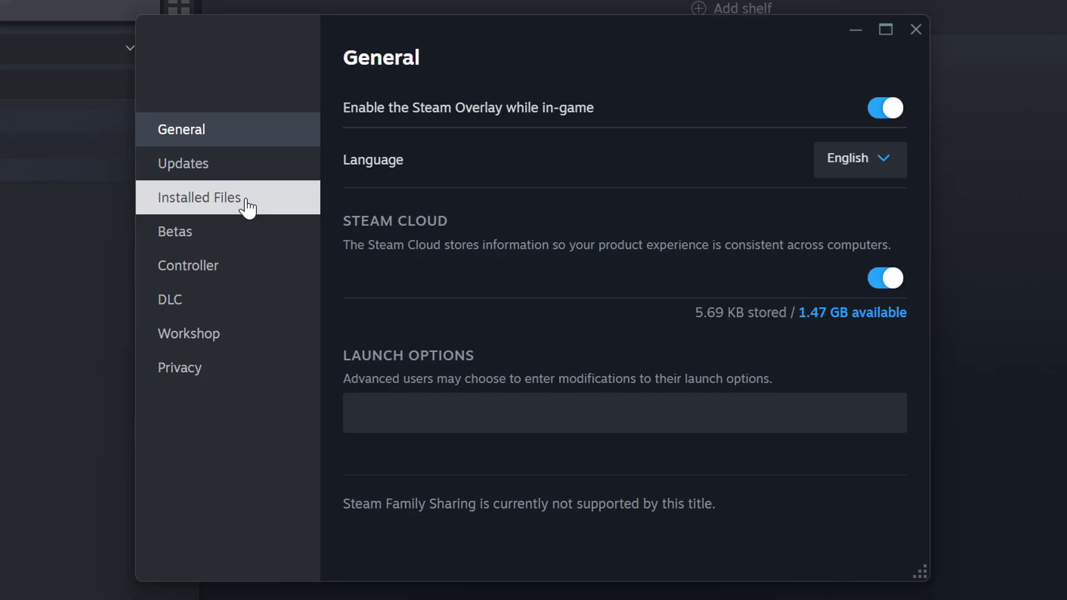
{"action": "left_click", "coordinate": [248, 207]}
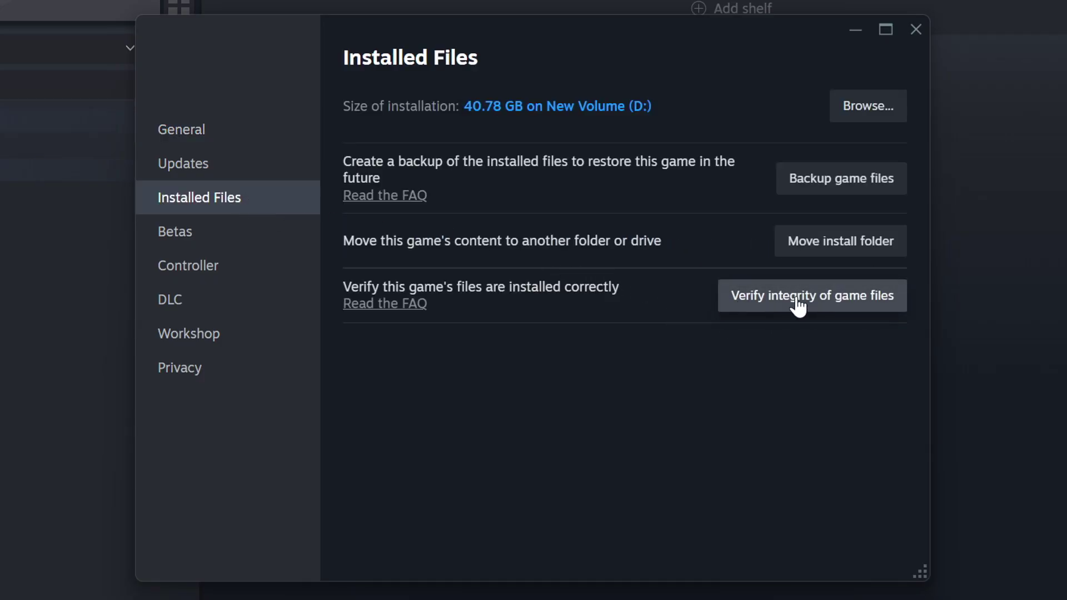
{"action": "left_click", "coordinate": [828, 305]}
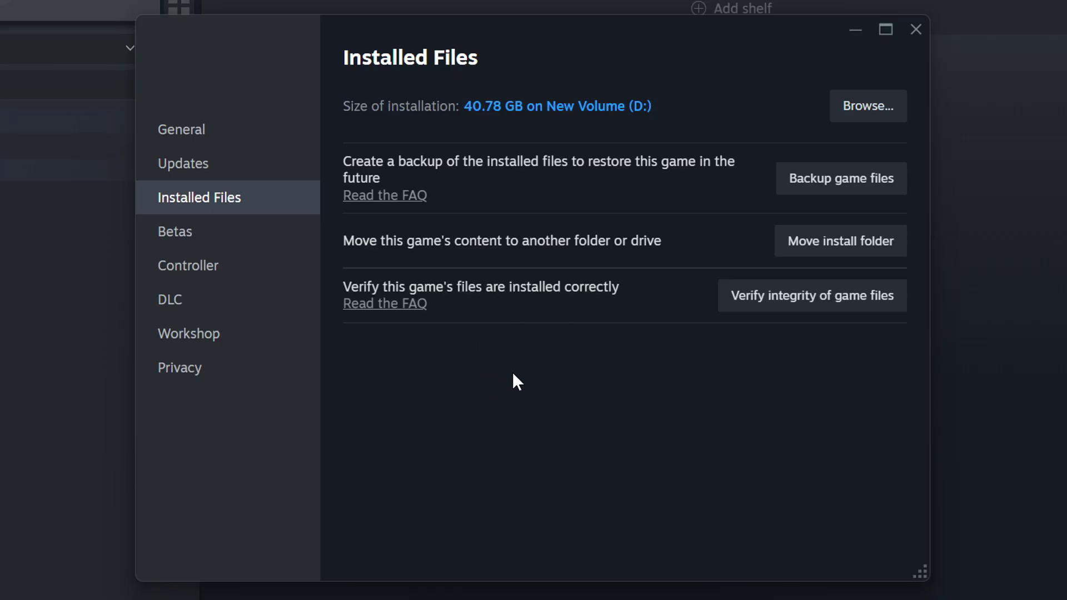
- Browse to the game's install folder and open the compatibility settings of the GAME shortcut
{"action": "left_click", "coordinate": [877, 112]}
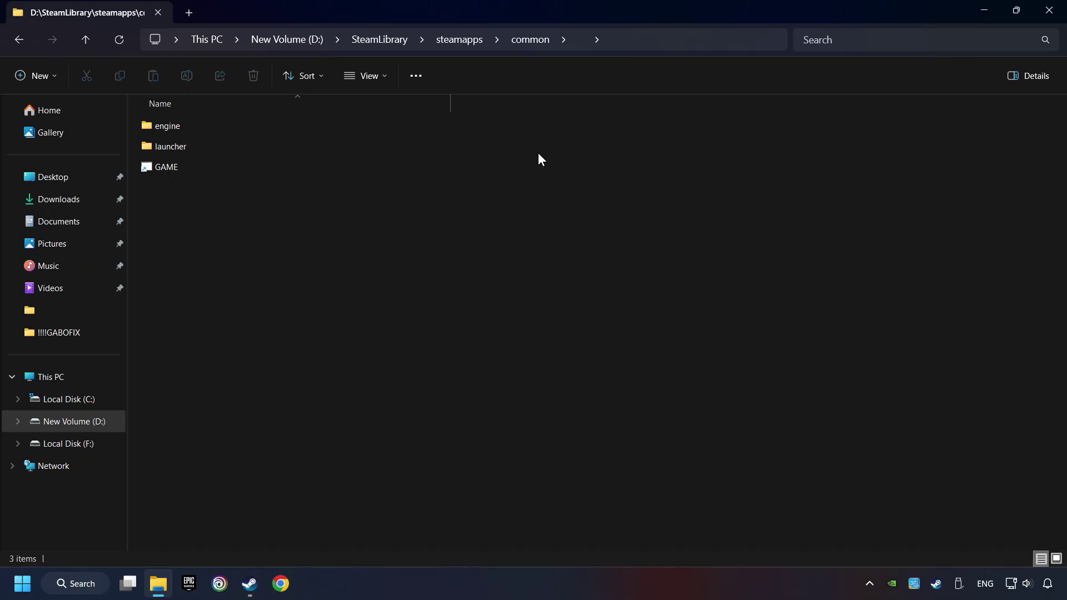
{"action": "left_click", "coordinate": [336, 163]}
{"action": "right_click", "coordinate": [338, 164]}
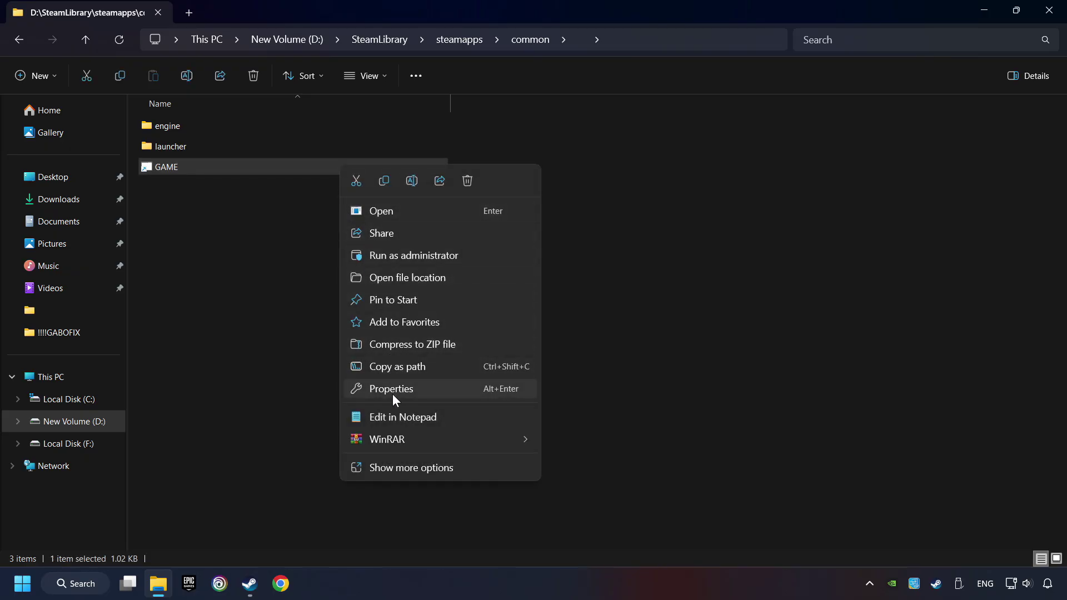
{"action": "left_click", "coordinate": [359, 388]}
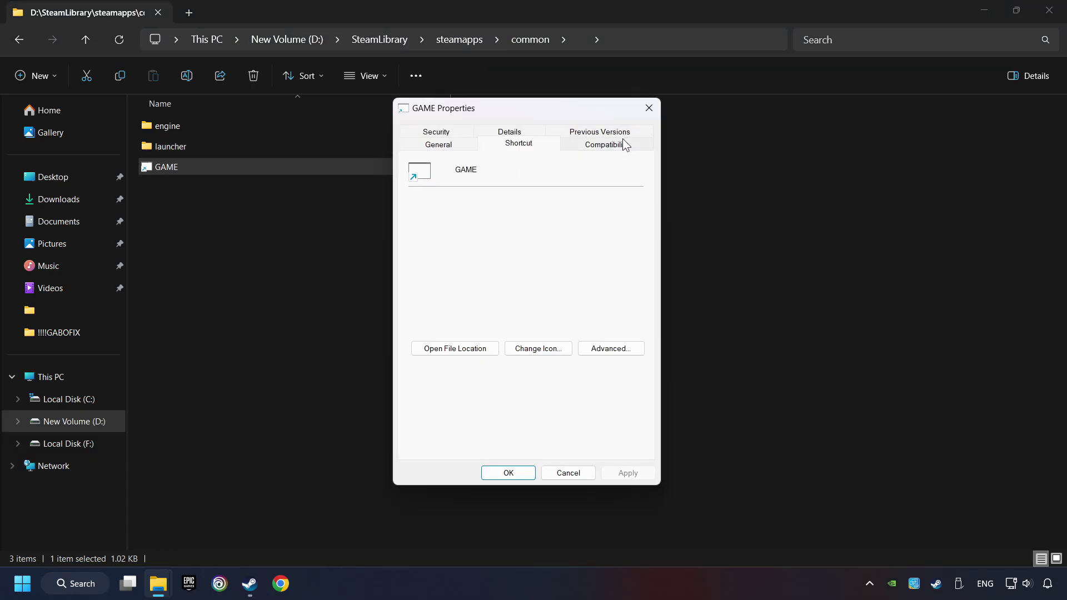
{"action": "left_click", "coordinate": [630, 145]}
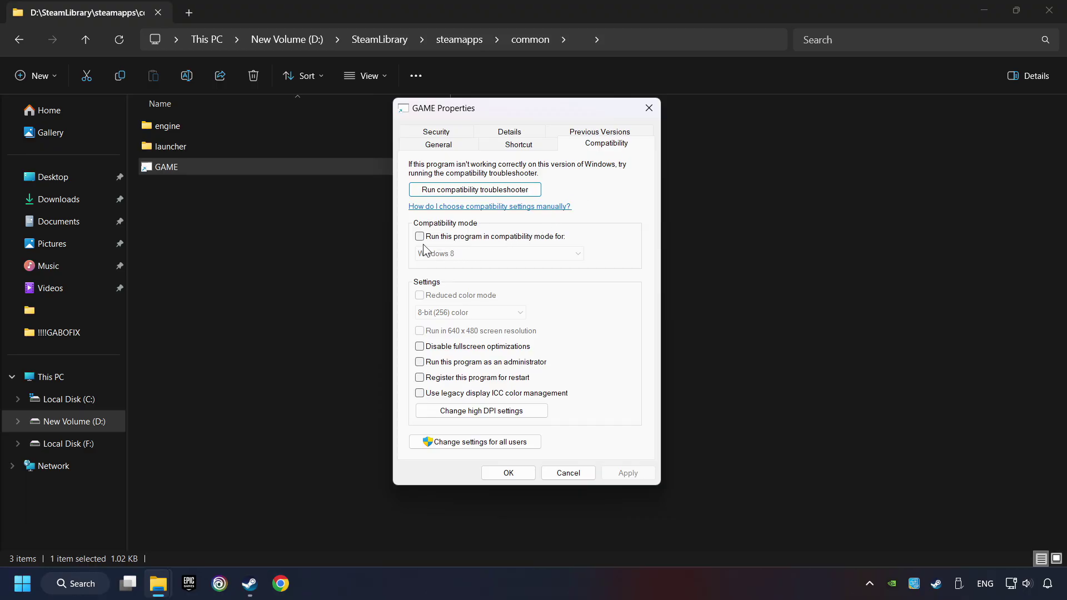
- Enable Windows 8 compatibility mode, disable fullscreen optimizations, and set GAME to run as an administrator, applying and closing the properties
{"action": "left_click", "coordinate": [507, 238]}
{"action": "left_click", "coordinate": [504, 253]}
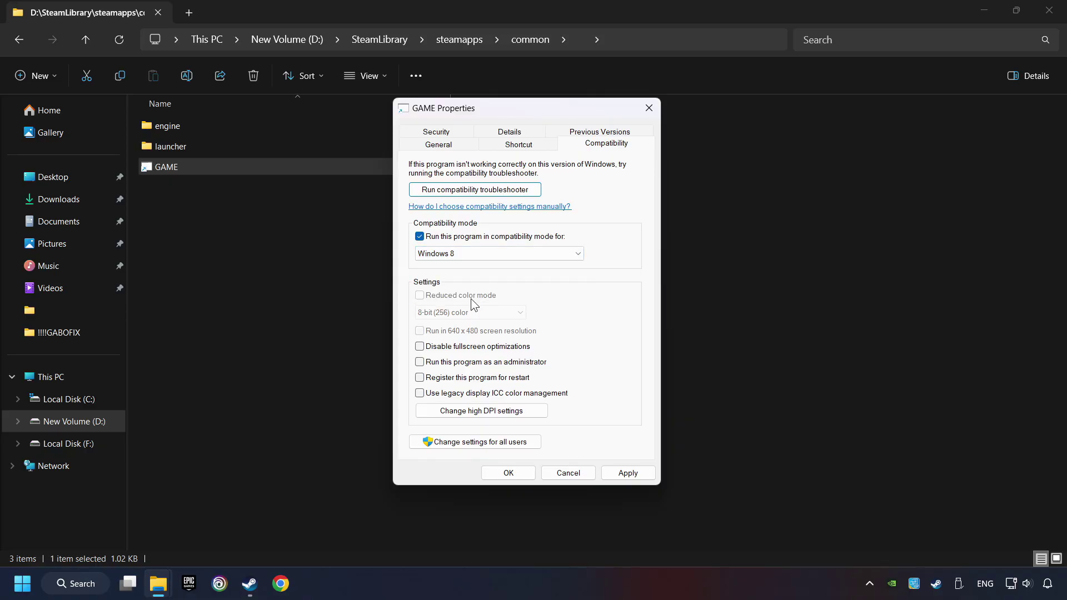
{"action": "left_click", "coordinate": [419, 346]}
{"action": "left_click", "coordinate": [420, 362]}
{"action": "left_click", "coordinate": [636, 477]}
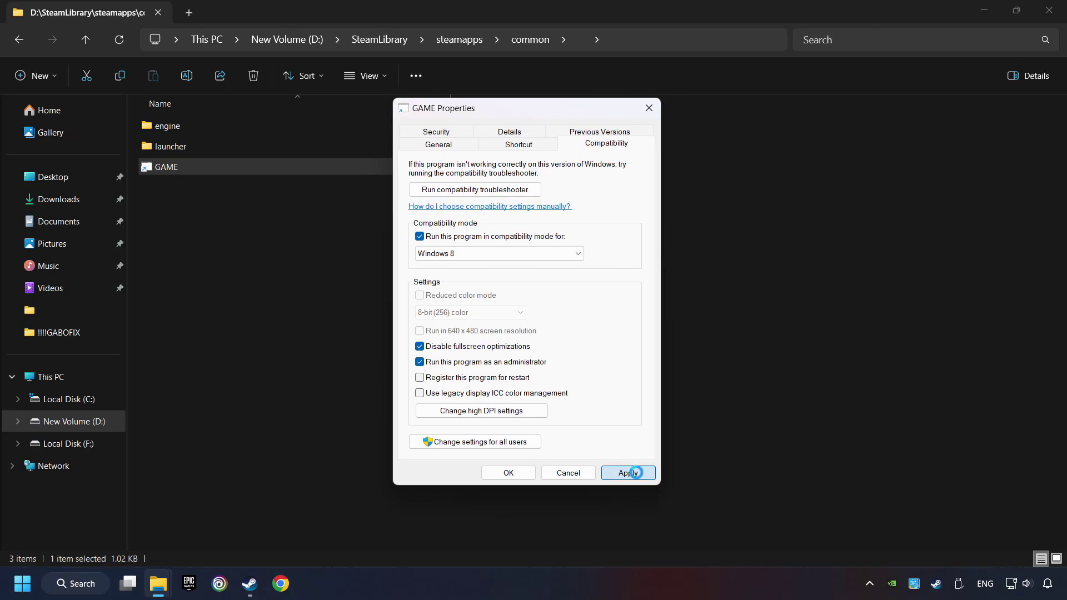
{"action": "left_click", "coordinate": [516, 479]}
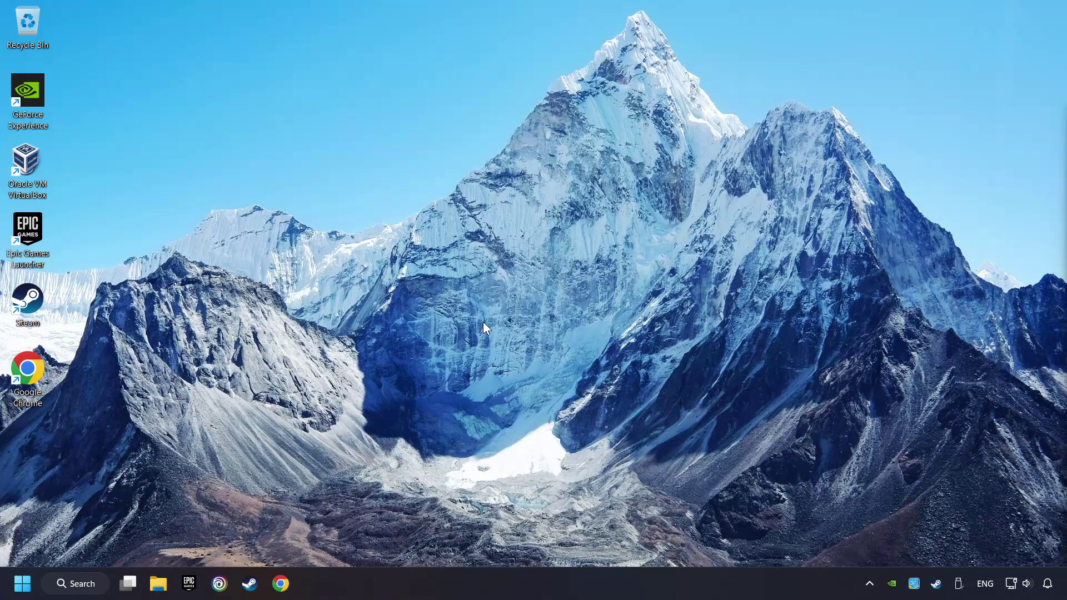
{"action": "left_click", "coordinate": [282, 584]}
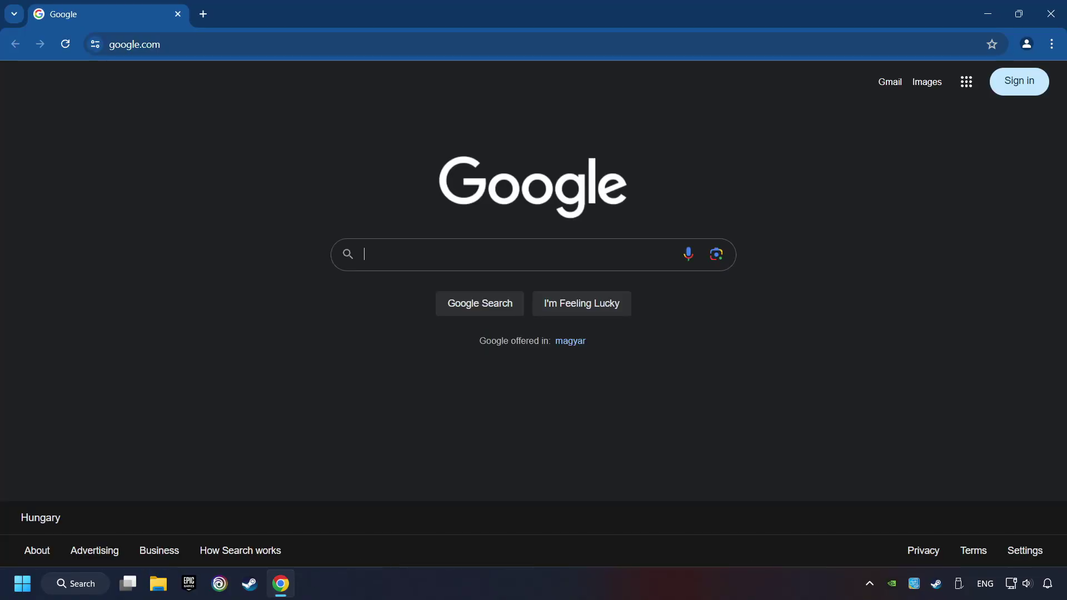
{"action": "left_click", "coordinate": [205, 44]}
{"action": "type", "text": "https://www.microsoft.com/en-US/download/details.aspx?id=35"}
{"action": "key", "text": "Return"}
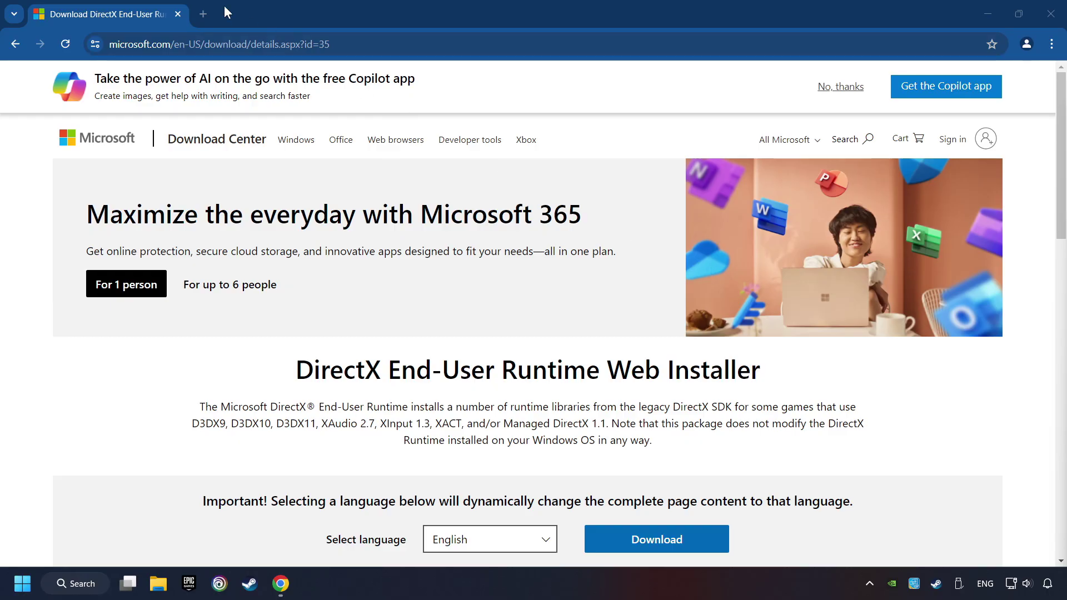
{"action": "left_click", "coordinate": [202, 14]}
{"action": "type", "text": "https://learn.microsoft.com/en-us/cpp/windows/latest-supported-vc-redist?view=msvc-160"}
{"action": "key", "text": "Return"}
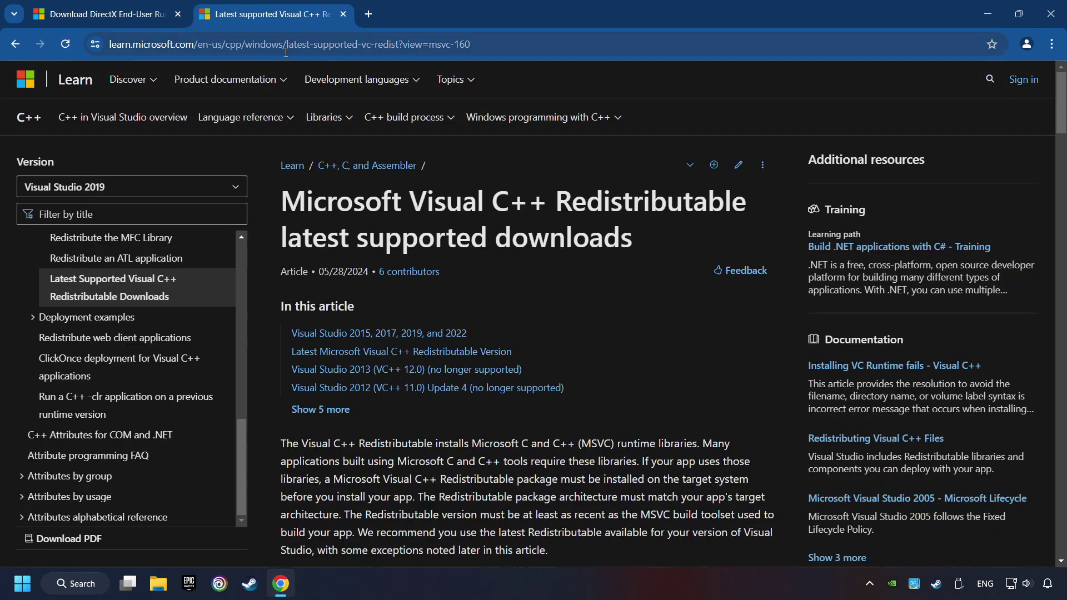
- Download the DirectX End-User Runtime Web Installer in English and launch dxwebsetup.exe
{"action": "left_click", "coordinate": [130, 14]}
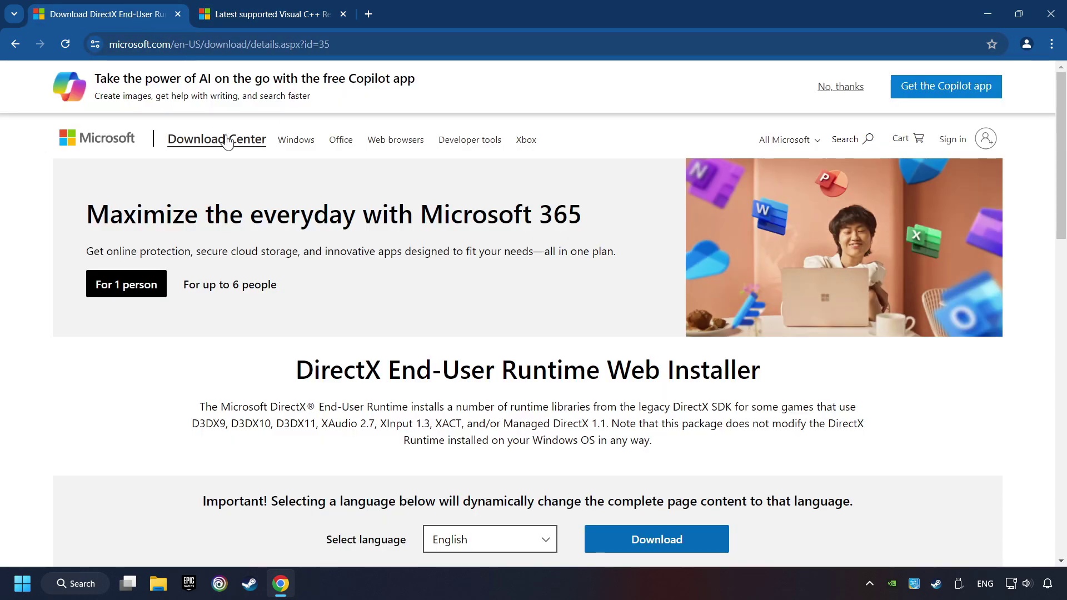
{"action": "scroll", "coordinate": [319, 289], "scroll_direction": "down", "scroll_amount": 1}
{"action": "scroll", "coordinate": [294, 297], "scroll_direction": "down", "scroll_amount": 1}
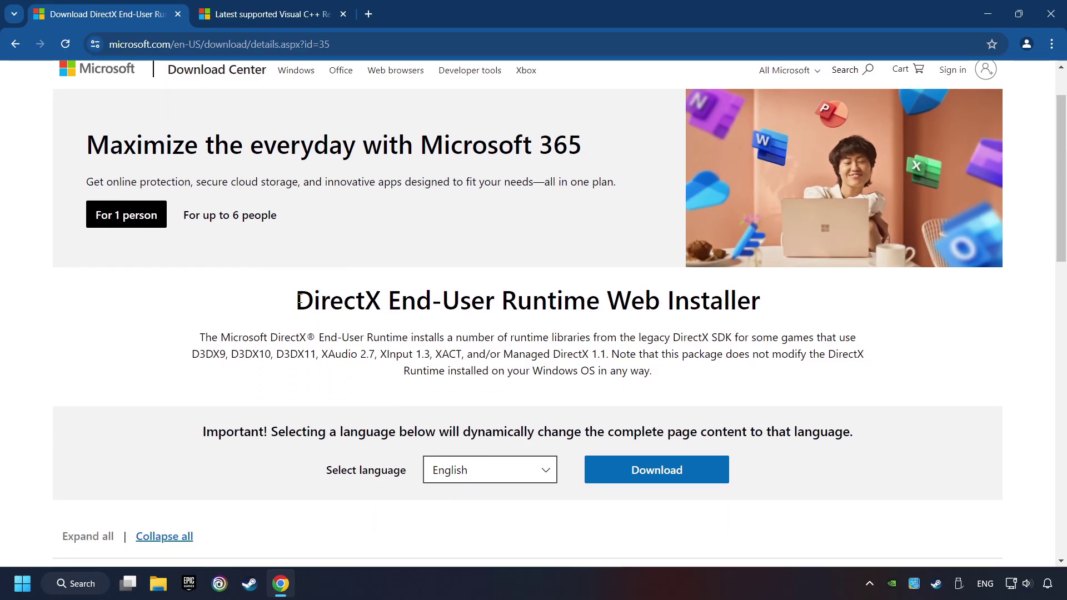
{"action": "scroll", "coordinate": [299, 297], "scroll_direction": "down", "scroll_amount": 1}
{"action": "left_click", "coordinate": [634, 408]}
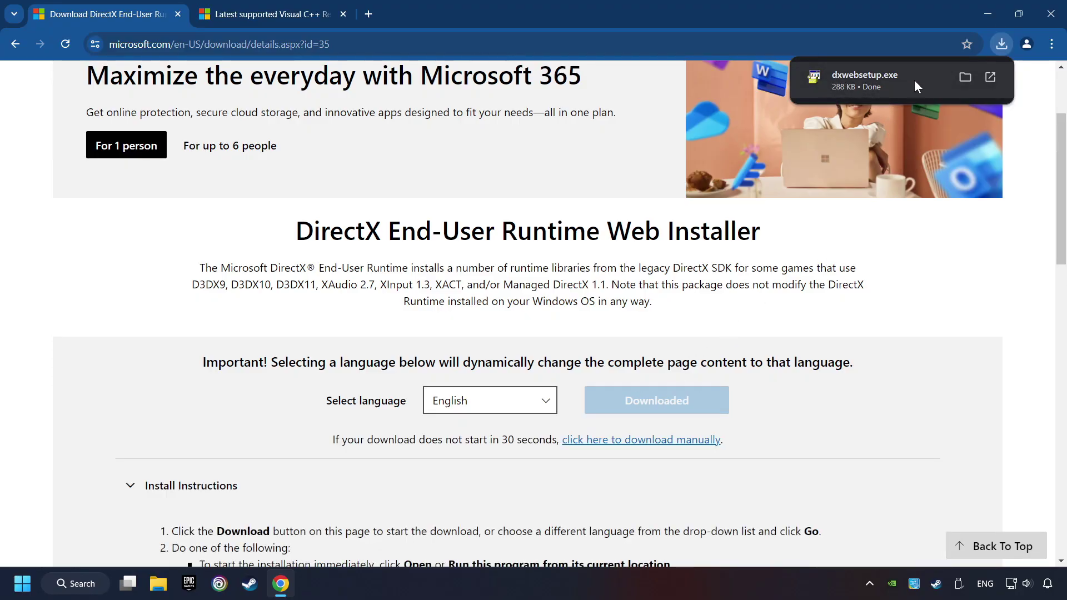
{"action": "left_click", "coordinate": [910, 79]}
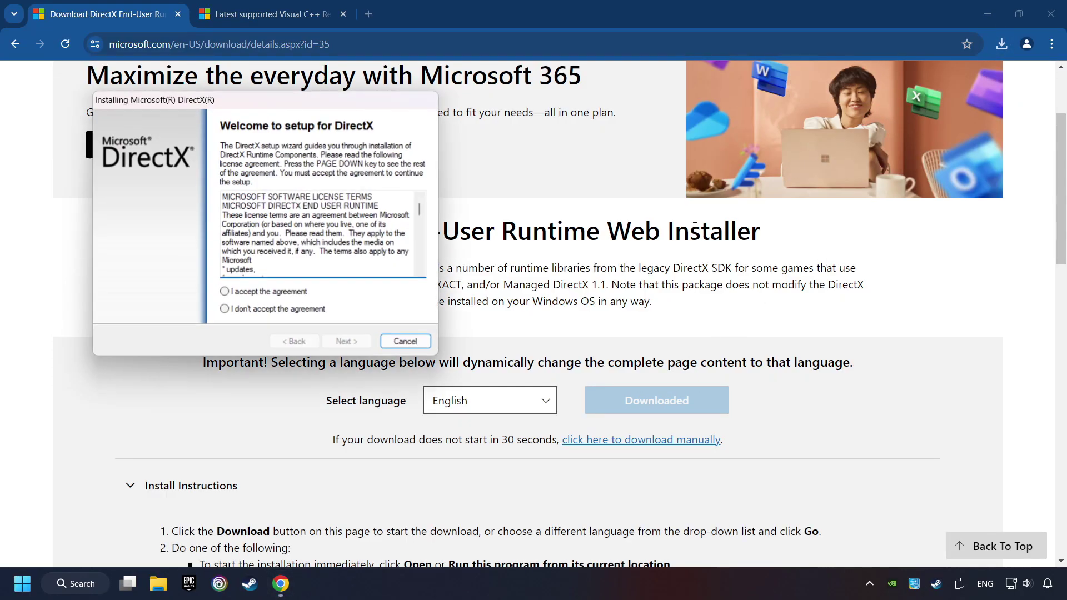
- Run through the DirectX setup, accepting the agreement and declining the Bing Bar, and finish the wizard
{"action": "left_click_drag", "start_coordinate": [353, 100], "coordinate": [616, 179]}
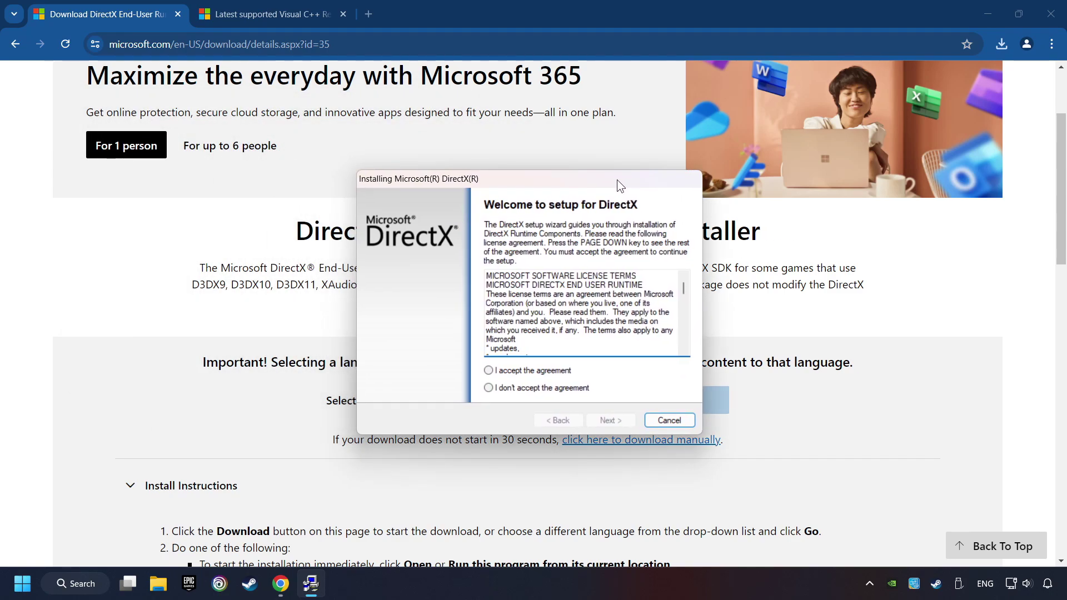
{"action": "left_click_drag", "start_coordinate": [682, 283], "coordinate": [535, 375]}
{"action": "left_click", "coordinate": [552, 372]}
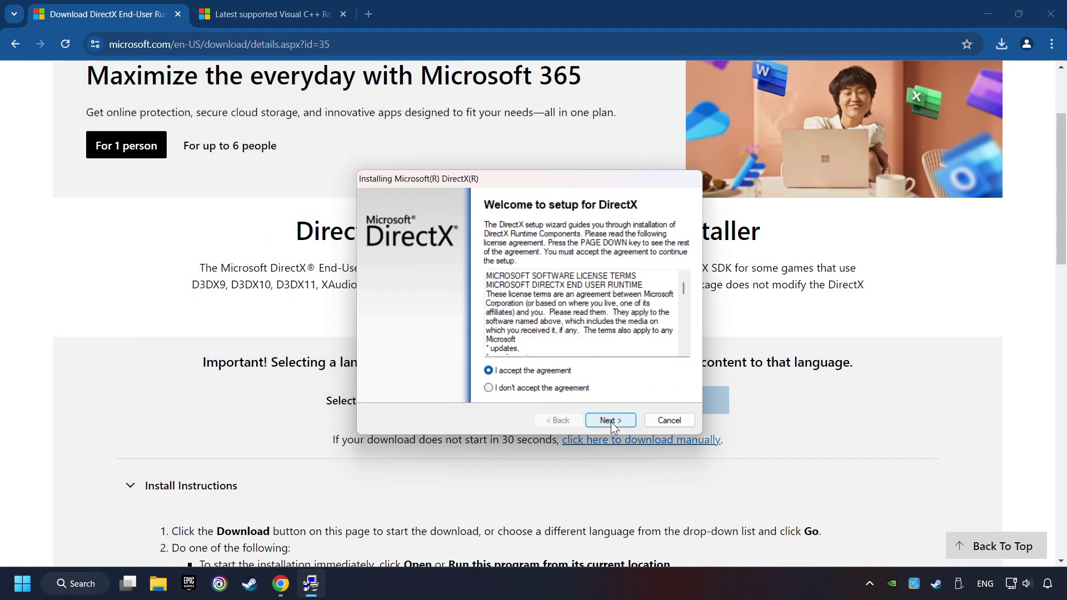
{"action": "left_click", "coordinate": [611, 420]}
{"action": "left_click", "coordinate": [480, 323]}
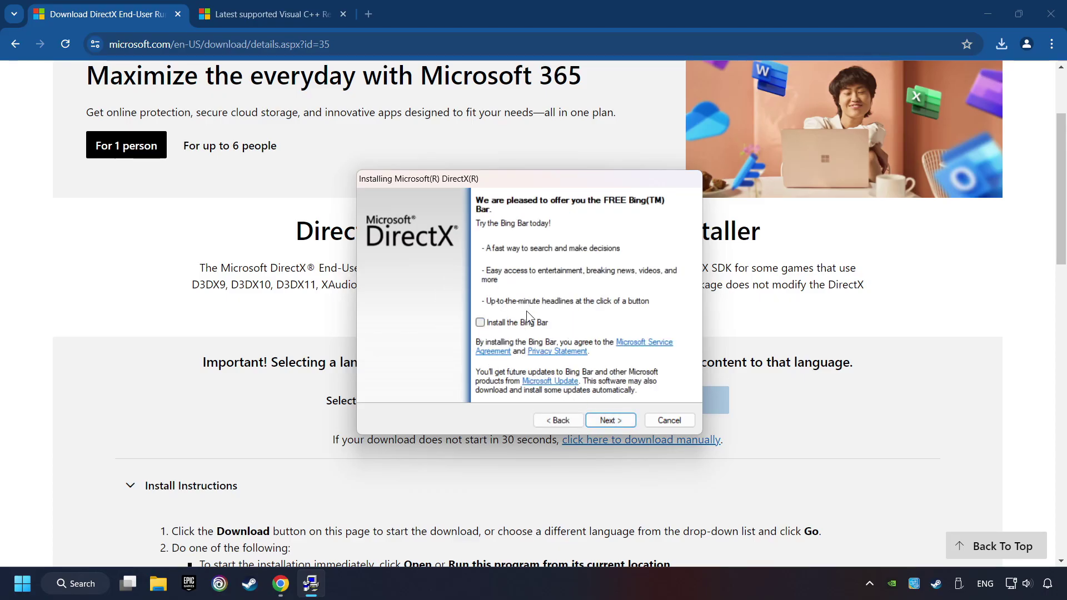
{"action": "left_click", "coordinate": [614, 421]}
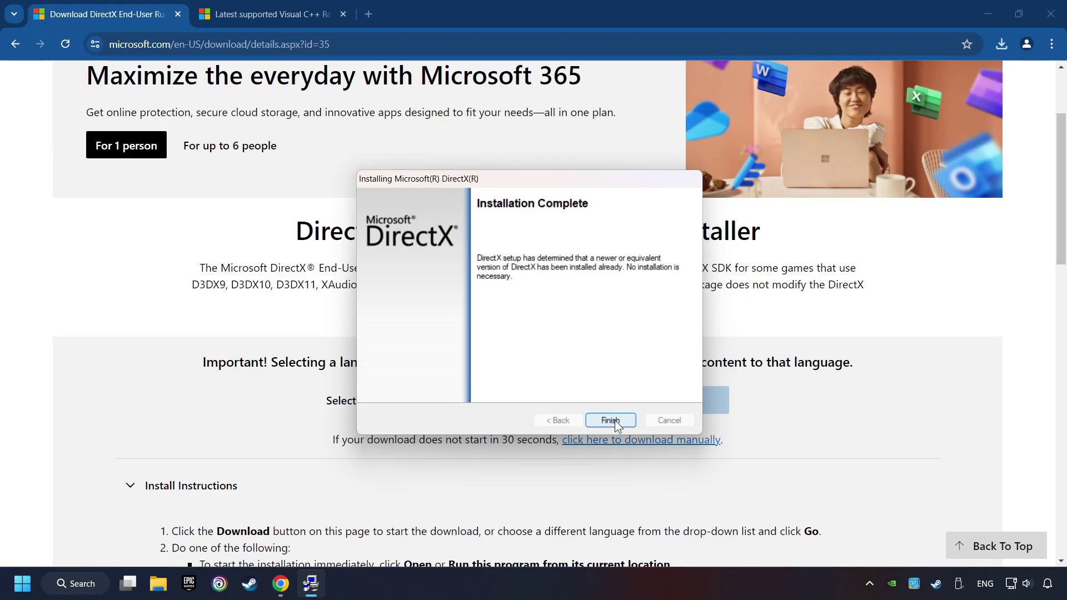
{"action": "left_click", "coordinate": [618, 419]}
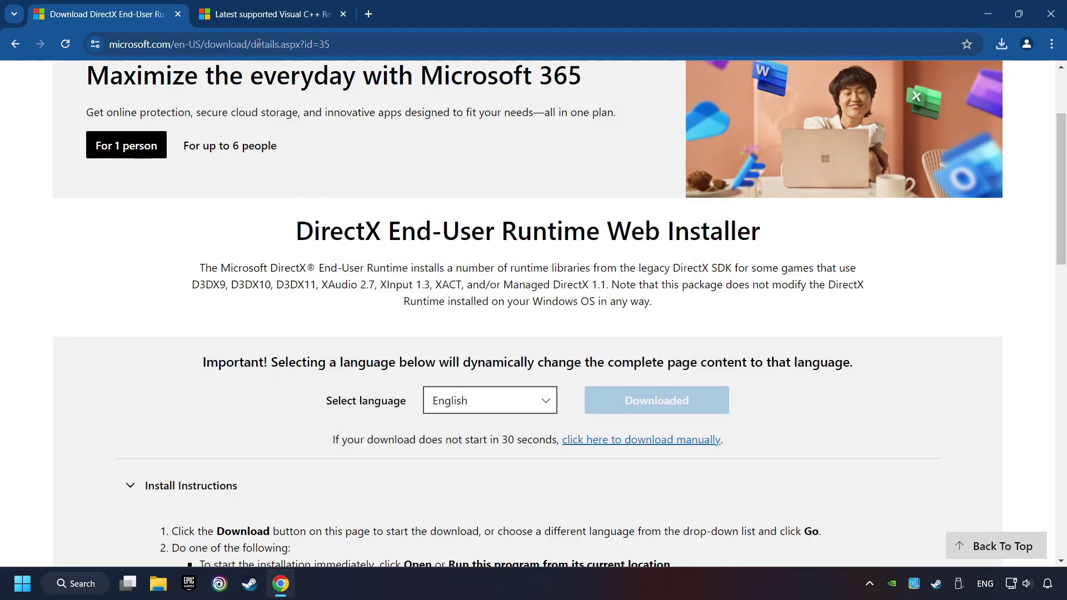
- Download the latest Visual C++ Redistributable for the ARM64, X86 and X64 architectures from the Microsoft Learn page
{"action": "left_click", "coordinate": [228, 14]}
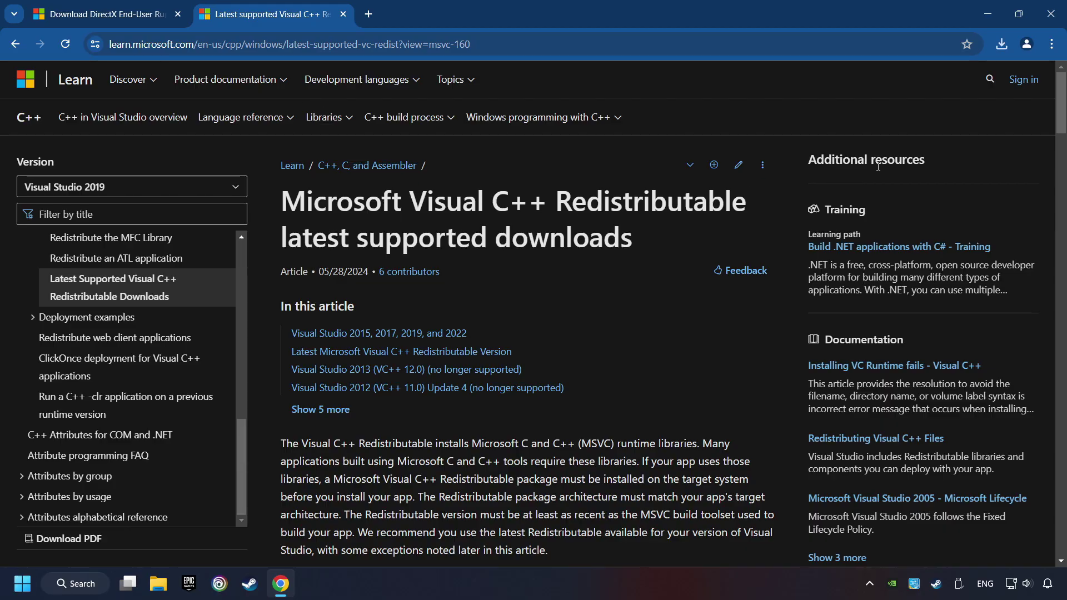
{"action": "scroll", "coordinate": [1047, 119], "scroll_direction": "down", "scroll_amount": 15}
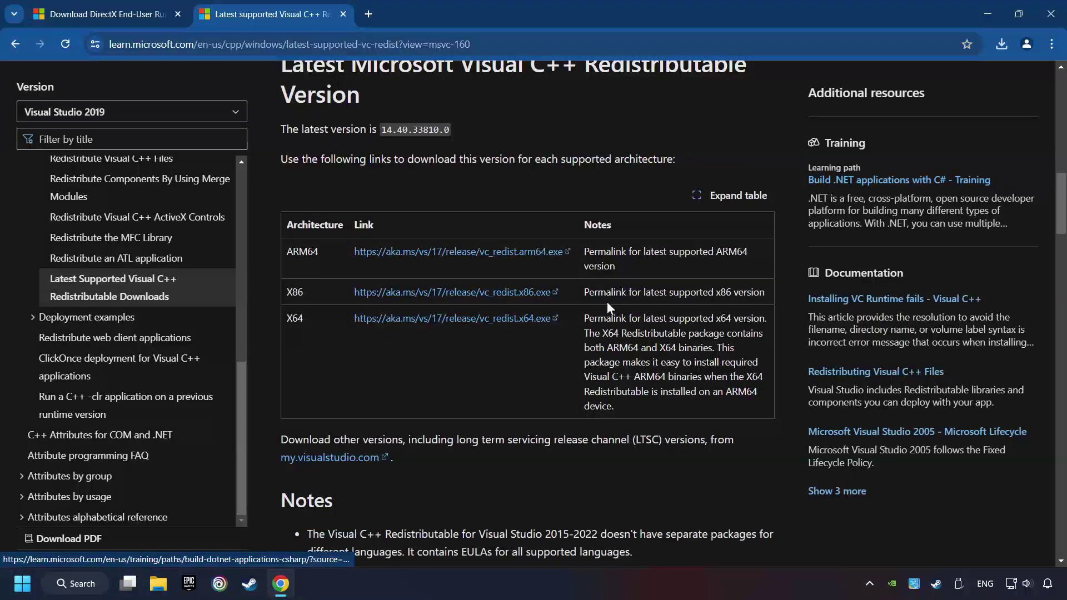
{"action": "left_click", "coordinate": [429, 251]}
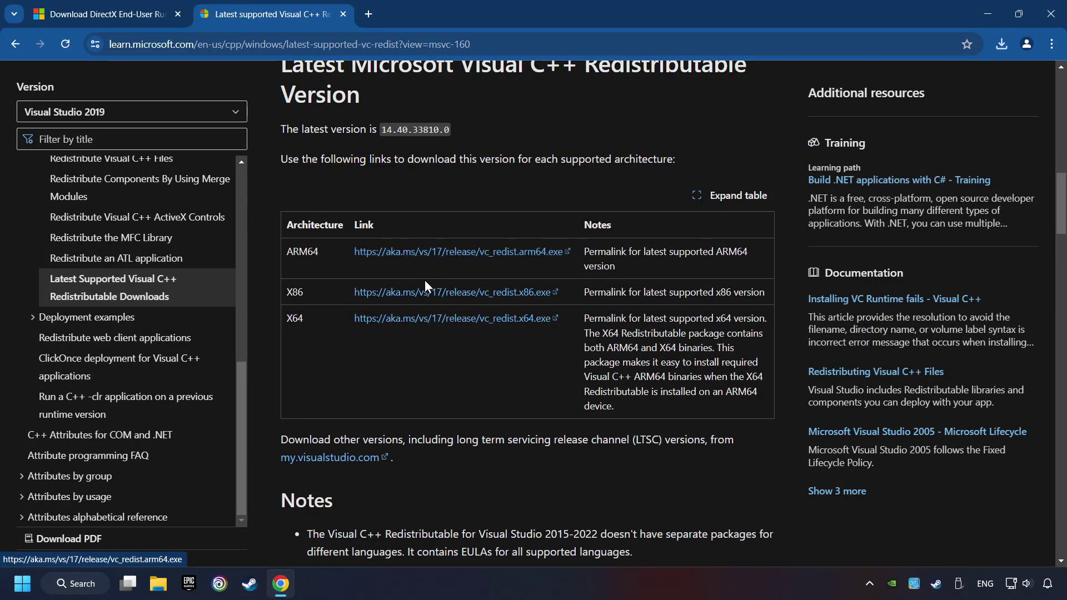
{"action": "left_click", "coordinate": [429, 301]}
{"action": "left_click", "coordinate": [431, 318]}
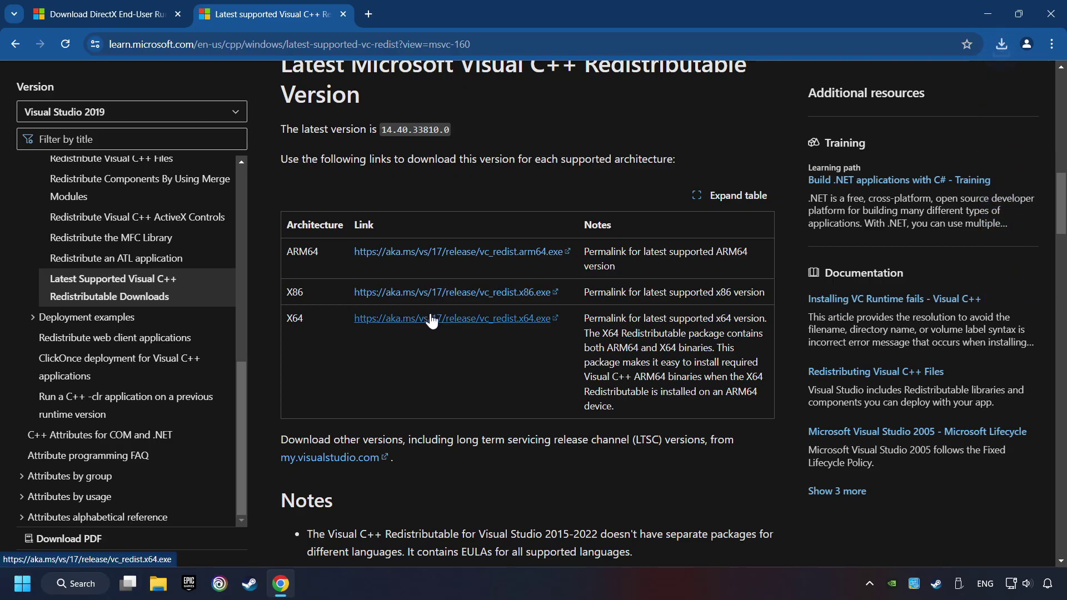
- Try to install VC_redist.arm64.exe by agreeing to the license terms, and close its setup
{"action": "left_click", "coordinate": [1001, 44]}
{"action": "left_click", "coordinate": [892, 174]}
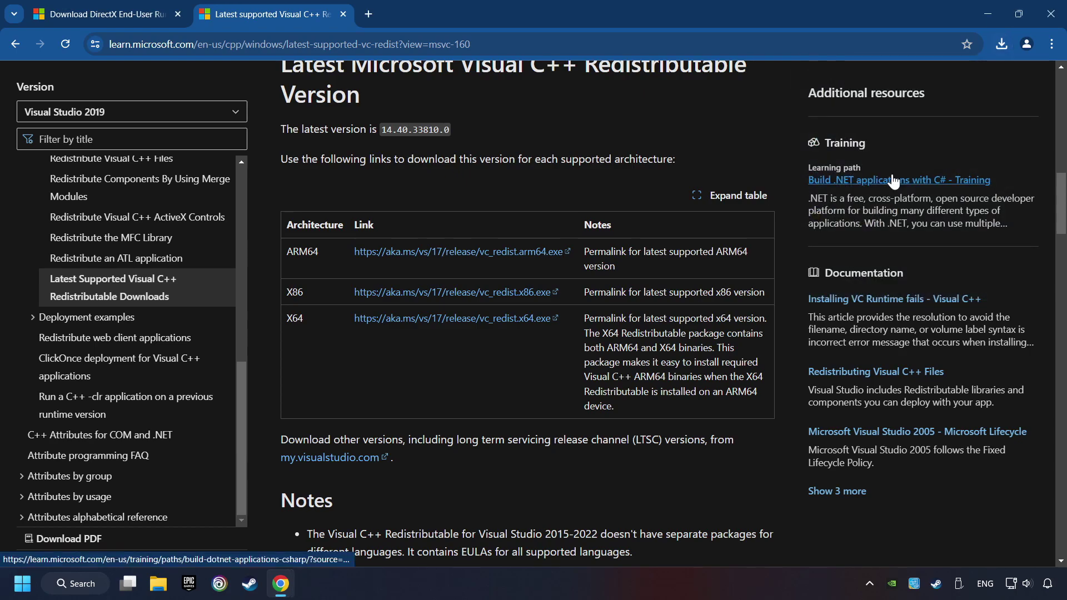
{"action": "scroll", "coordinate": [672, 308], "scroll_direction": "down", "scroll_amount": 20}
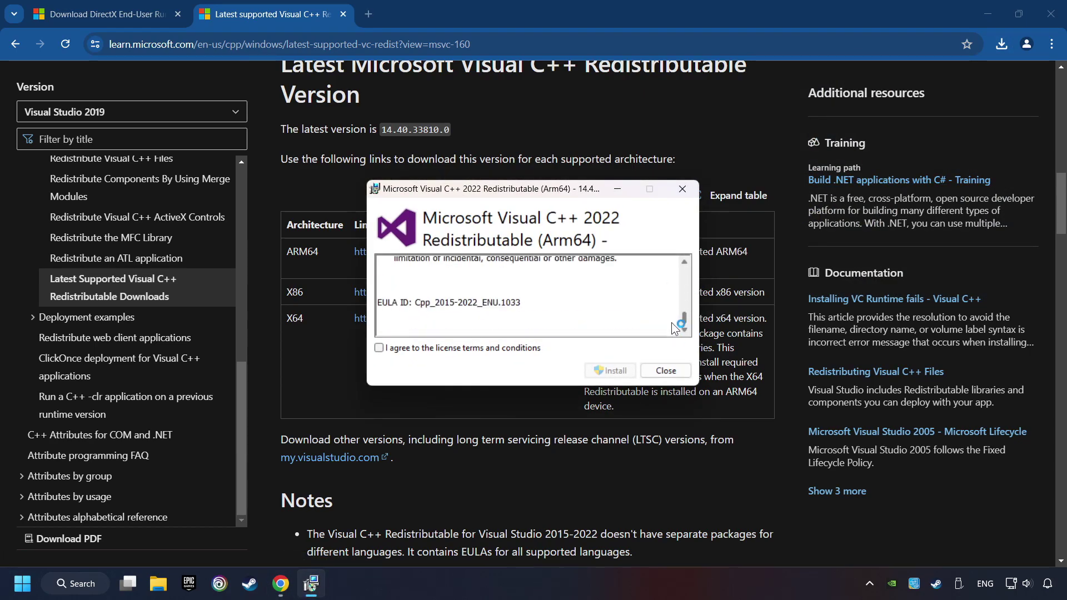
{"action": "left_click", "coordinate": [379, 347]}
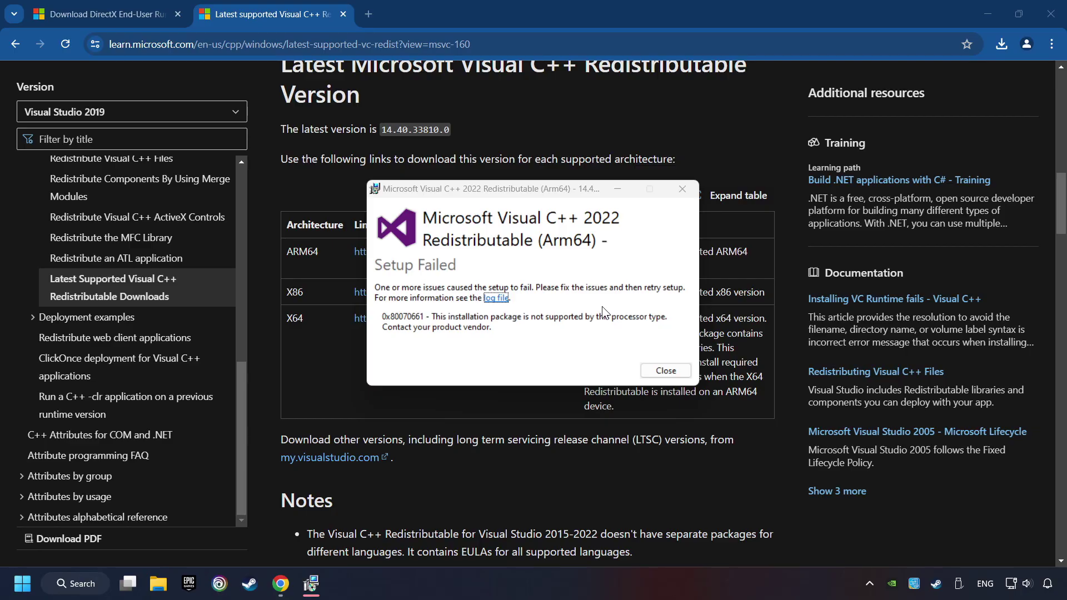
{"action": "left_click", "coordinate": [665, 370]}
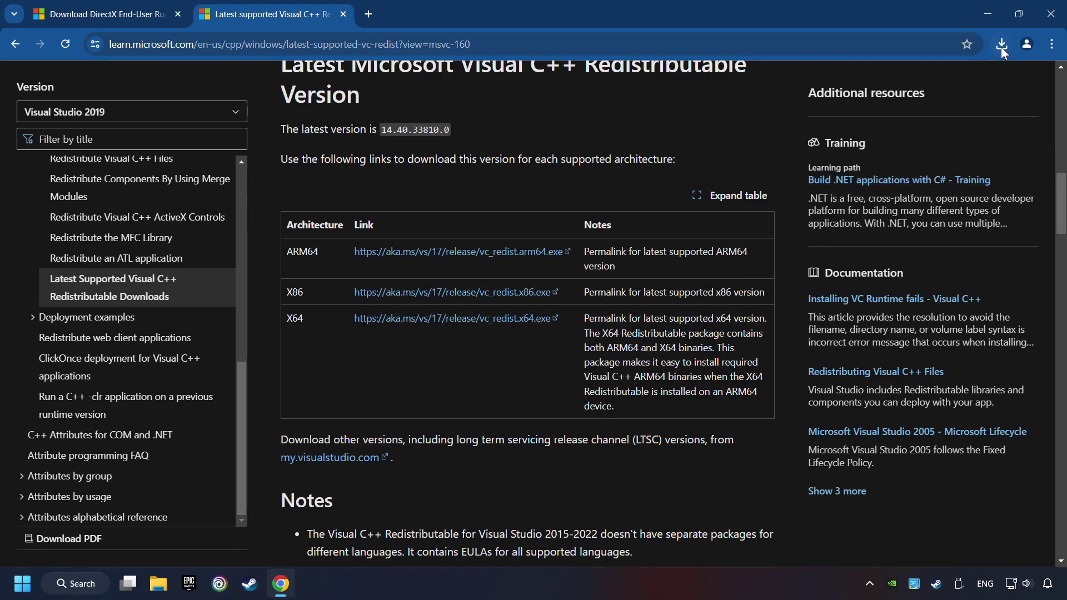
- Install the x86 Visual C++ Redistributable, close its setup without restarting, and run VC_redist.x64.exe
{"action": "left_click", "coordinate": [1001, 44]}
{"action": "left_click", "coordinate": [891, 136]}
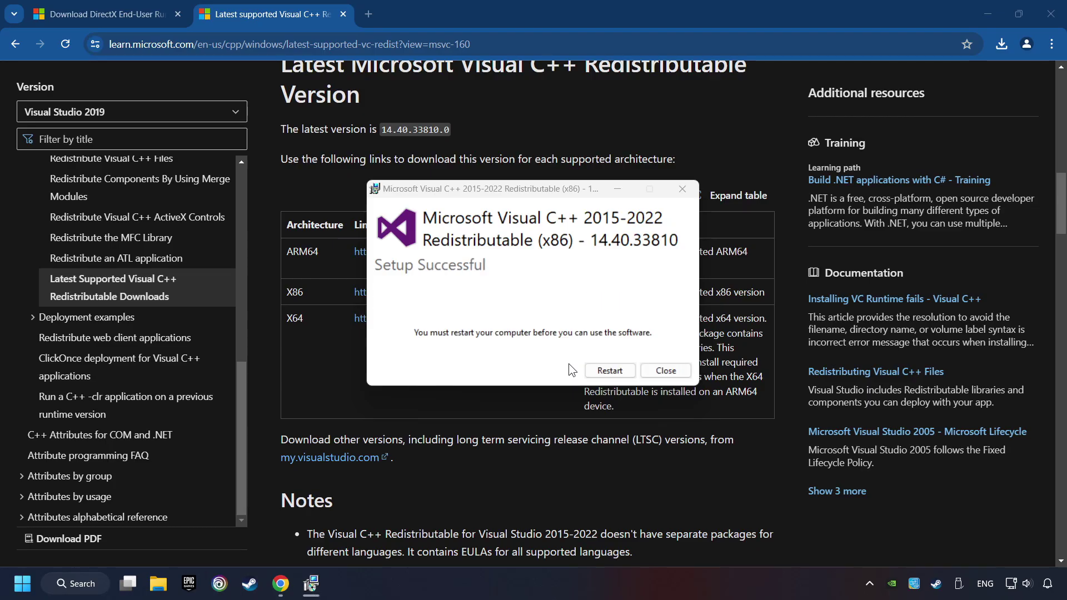
{"action": "left_click", "coordinate": [666, 371]}
{"action": "left_click", "coordinate": [1002, 44]}
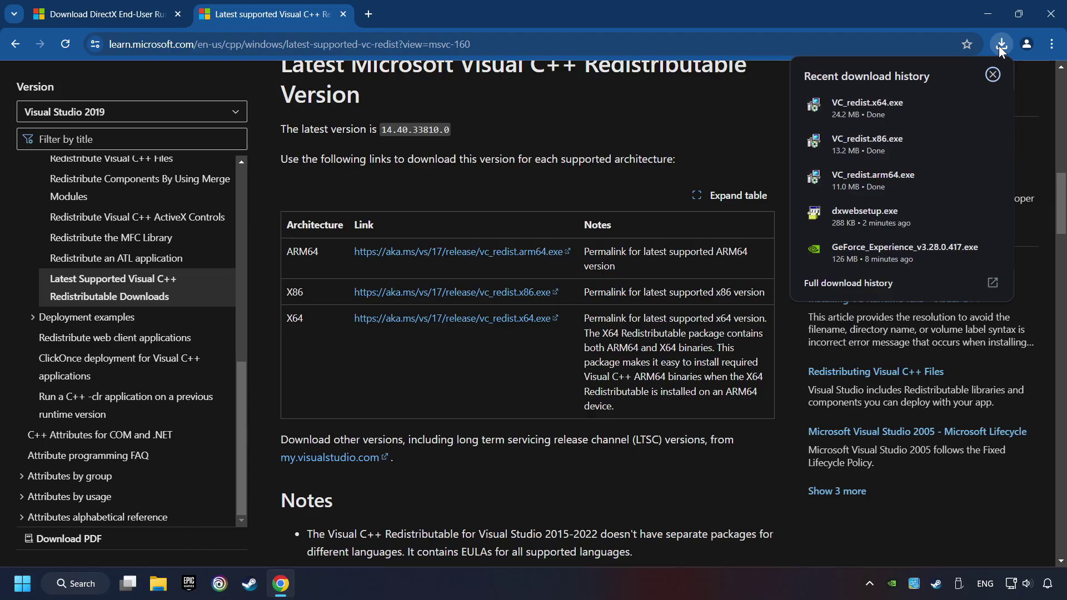
{"action": "left_click", "coordinate": [911, 102]}
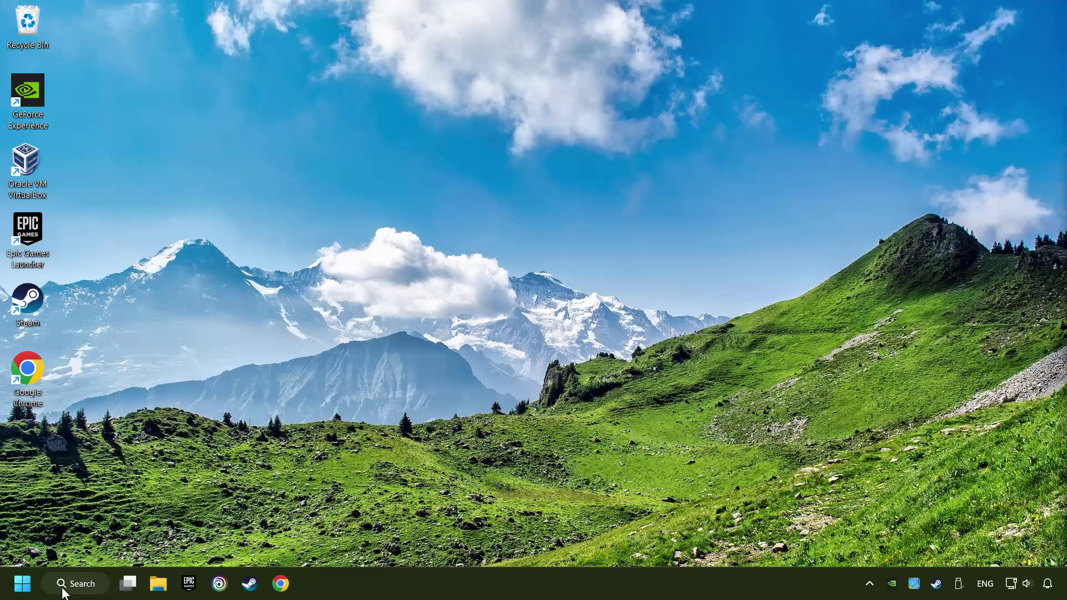
- Open Windows Update, check for available updates, and close Settings
{"action": "left_click", "coordinate": [89, 583]}
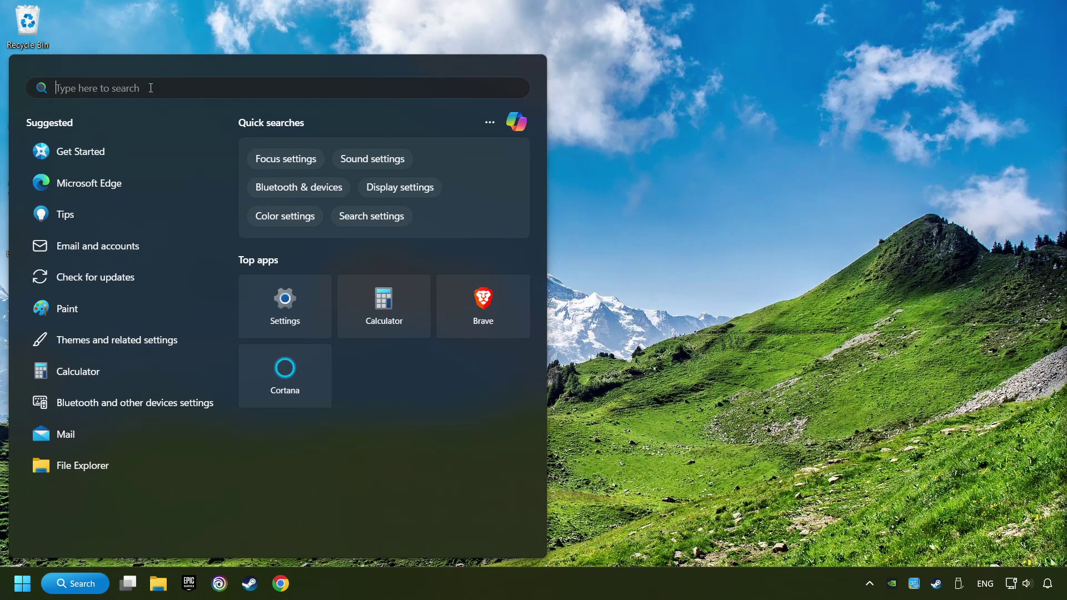
{"action": "type", "text": "updates"}
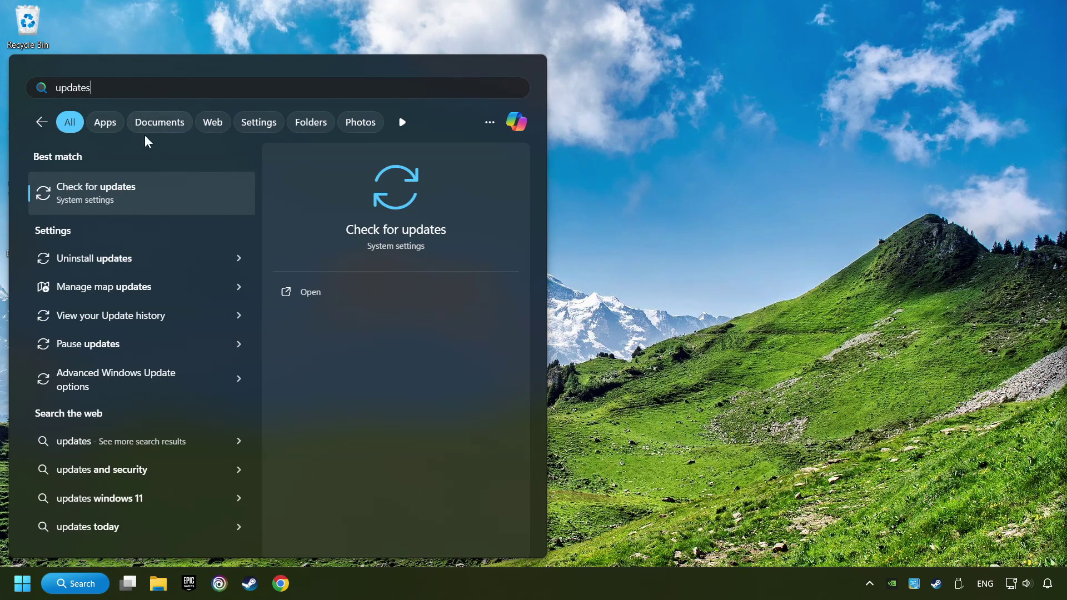
{"action": "left_click", "coordinate": [200, 193]}
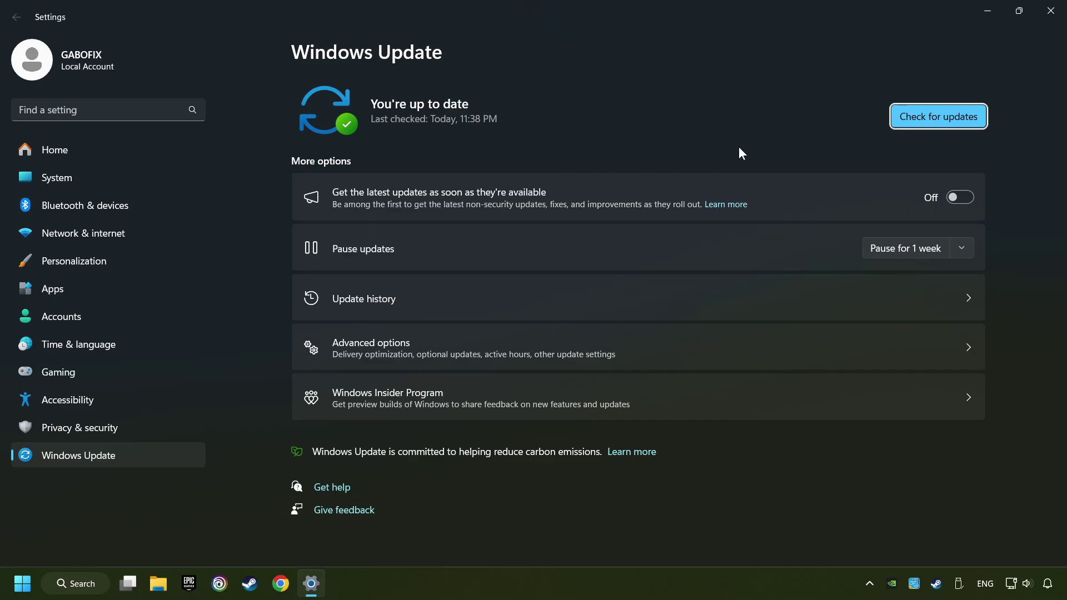
{"action": "left_click", "coordinate": [949, 121]}
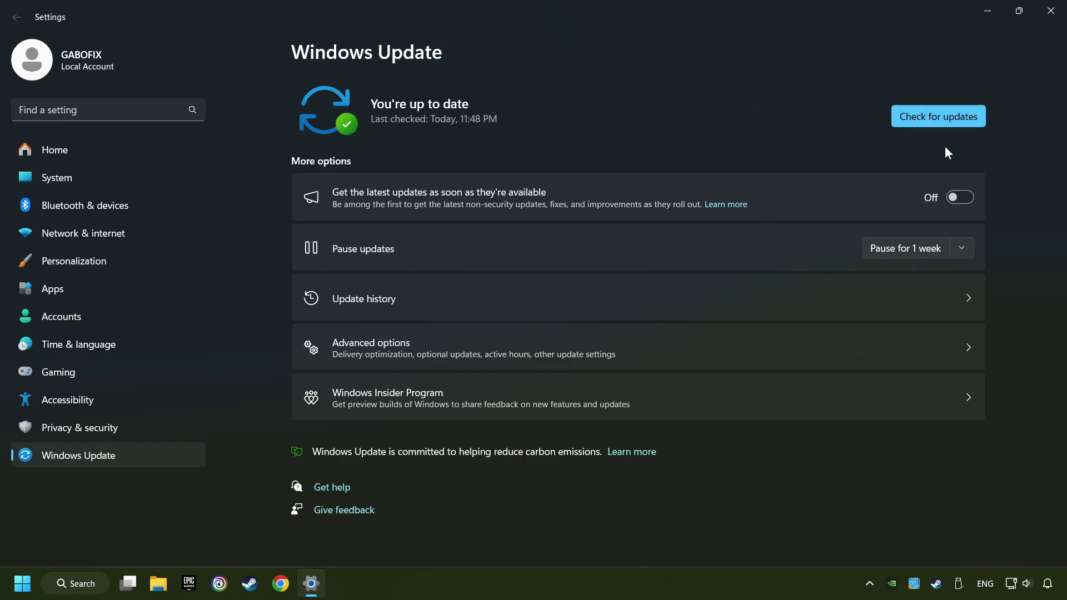
{"action": "left_click", "coordinate": [1050, 16]}
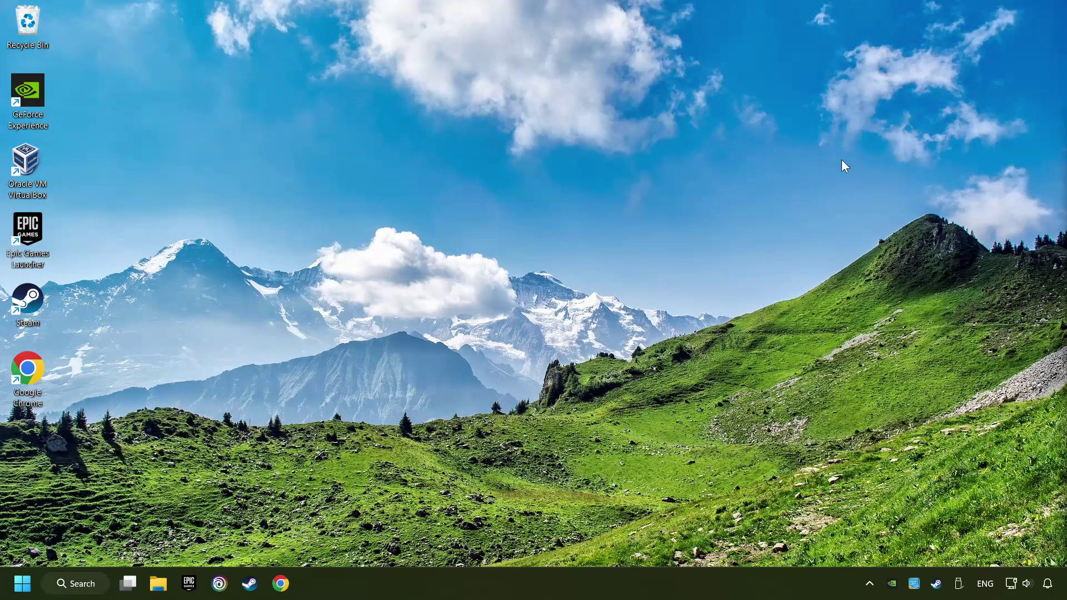
- Open Task Manager and disable Microsoft To Do and Microsoft Teams (personal) as startup apps
{"action": "right_click", "coordinate": [525, 582]}
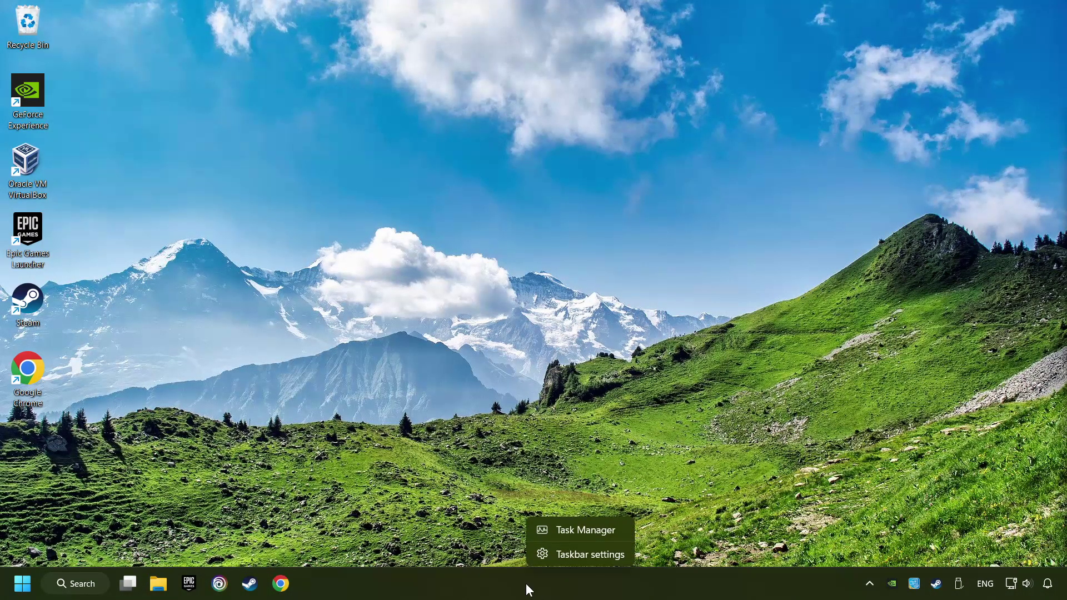
{"action": "left_click", "coordinate": [609, 530]}
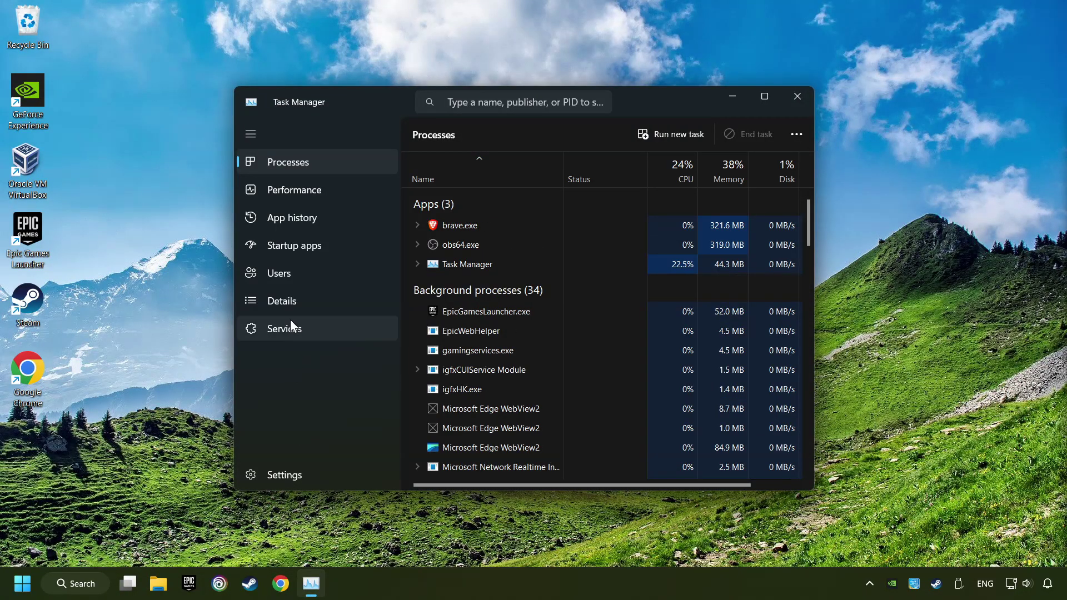
{"action": "left_click", "coordinate": [344, 249]}
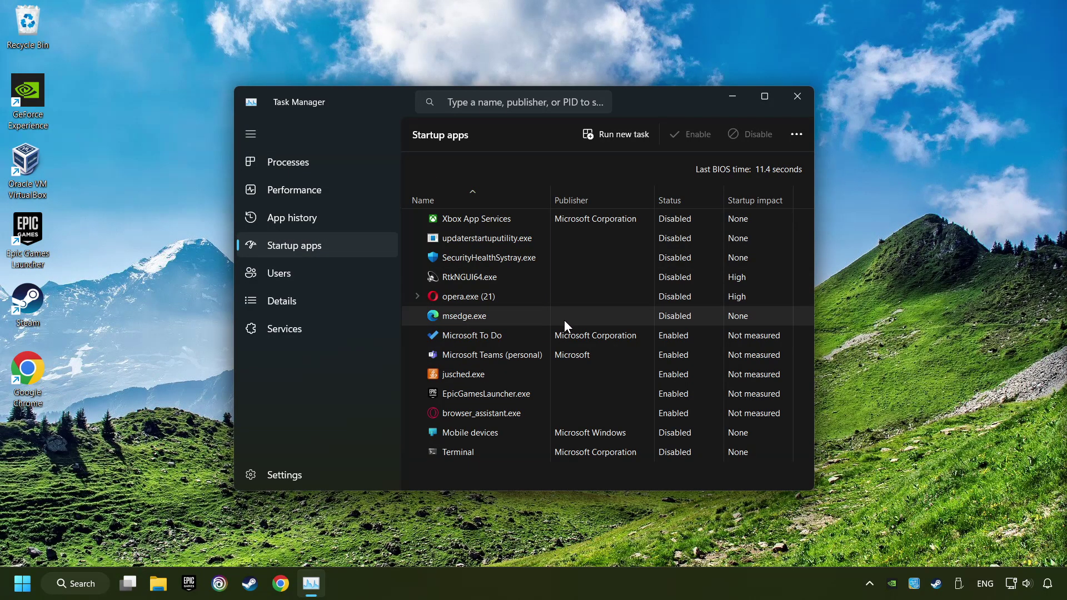
{"action": "left_click", "coordinate": [579, 336]}
{"action": "left_click", "coordinate": [751, 144]}
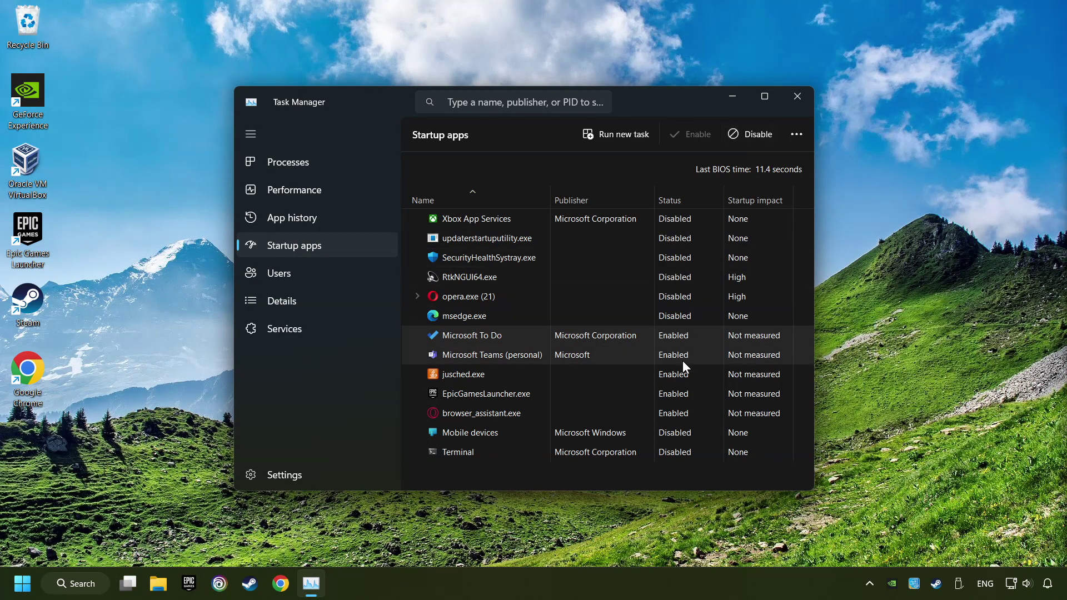
{"action": "left_click", "coordinate": [683, 356]}
{"action": "left_click", "coordinate": [750, 143]}
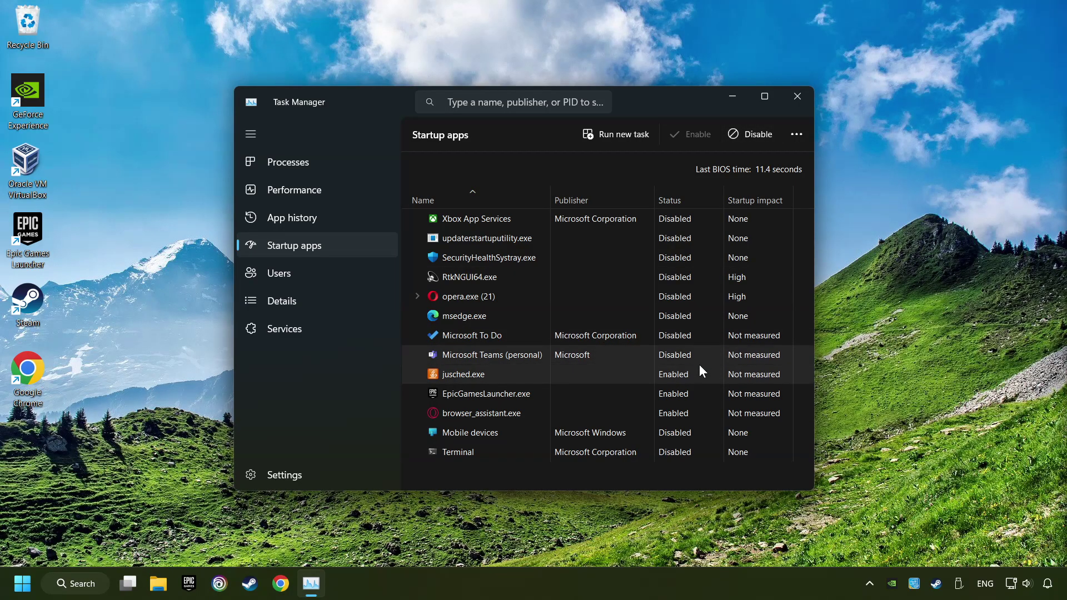
- Disable jusched.exe, EpicGamesLauncher.exe and browser_assistant.exe as startup apps, and close Task Manager
{"action": "left_click", "coordinate": [708, 372]}
{"action": "left_click", "coordinate": [759, 137]}
{"action": "left_click", "coordinate": [758, 137]}
{"action": "left_click", "coordinate": [716, 411]}
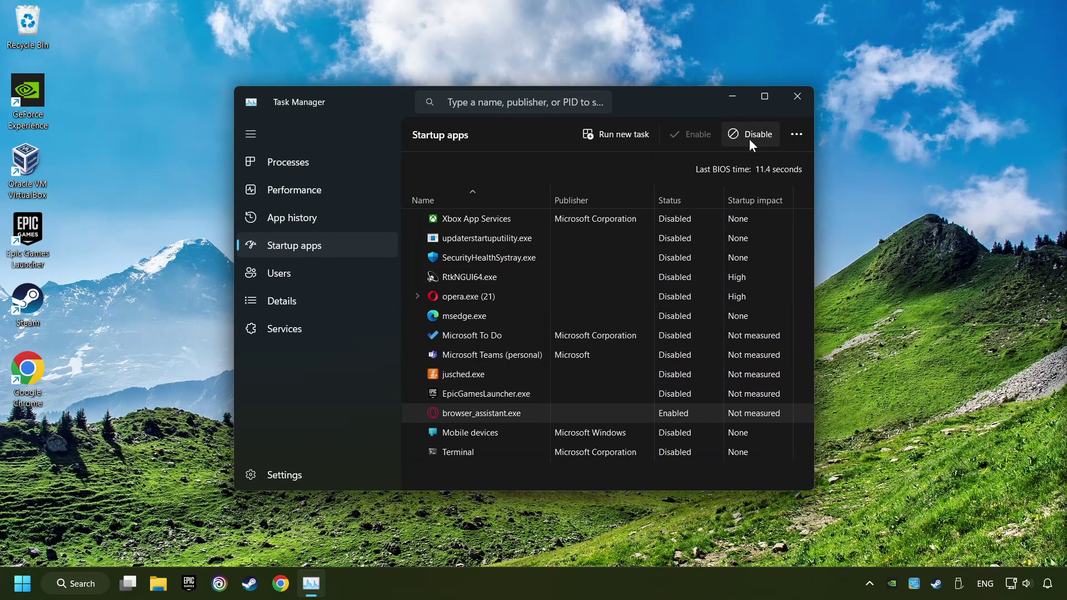
{"action": "left_click", "coordinate": [749, 138]}
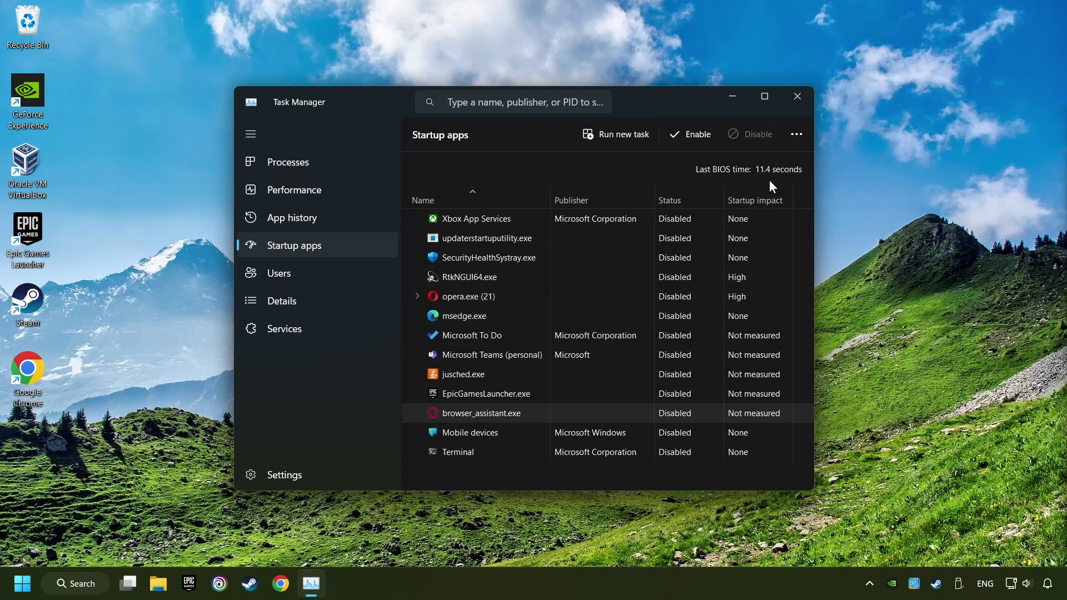
{"action": "left_click", "coordinate": [795, 98]}
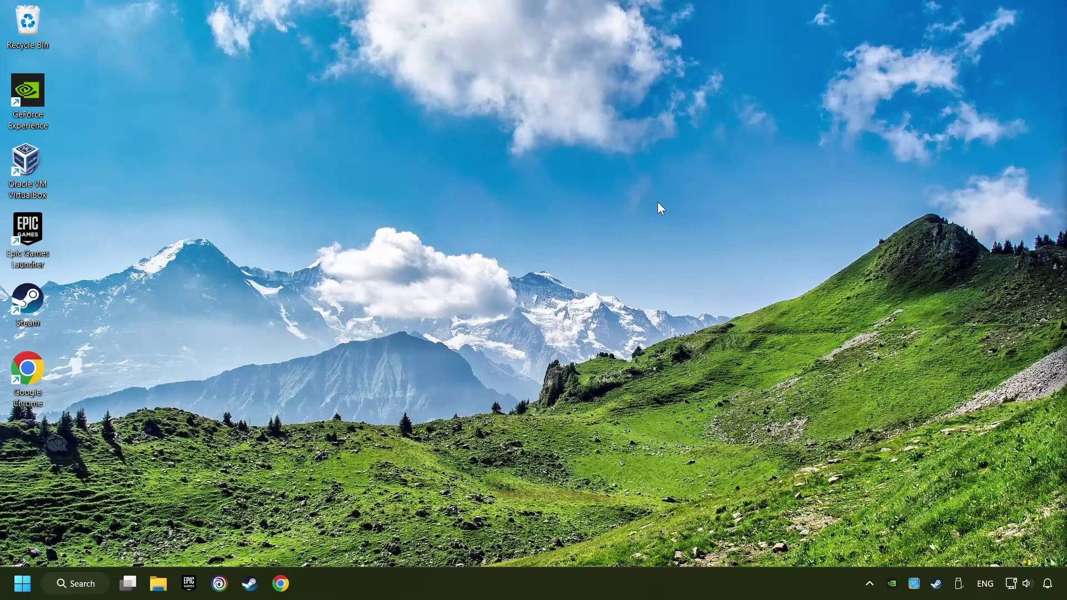
- Open the Microsoft Defender Antivirus exclusions in Windows Security's virus and threat protection settings, and close Windows Security
{"action": "left_click", "coordinate": [84, 583]}
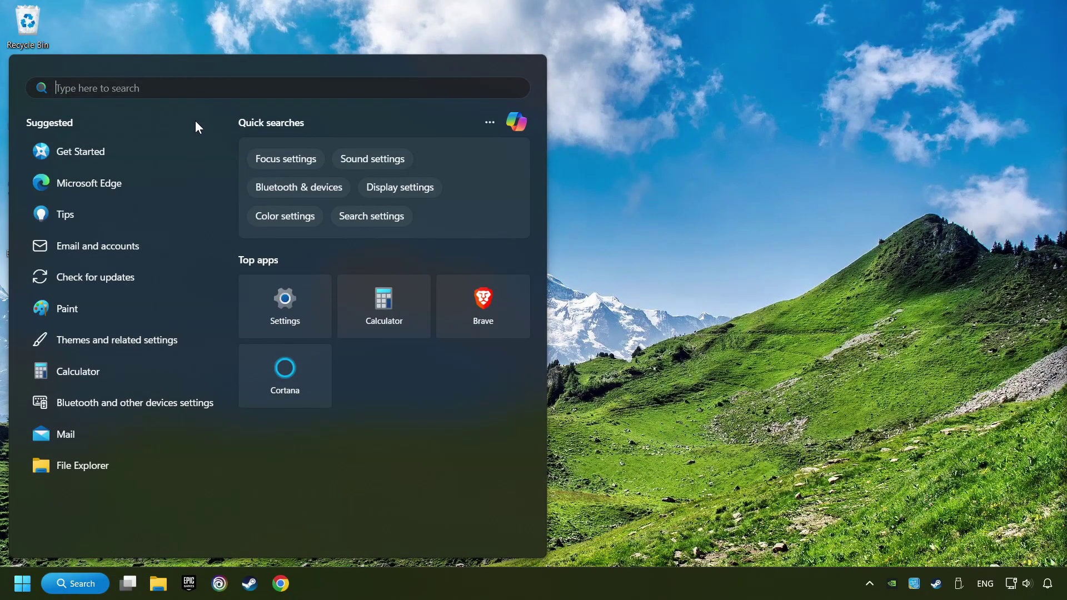
{"action": "type", "text": "windows security"}
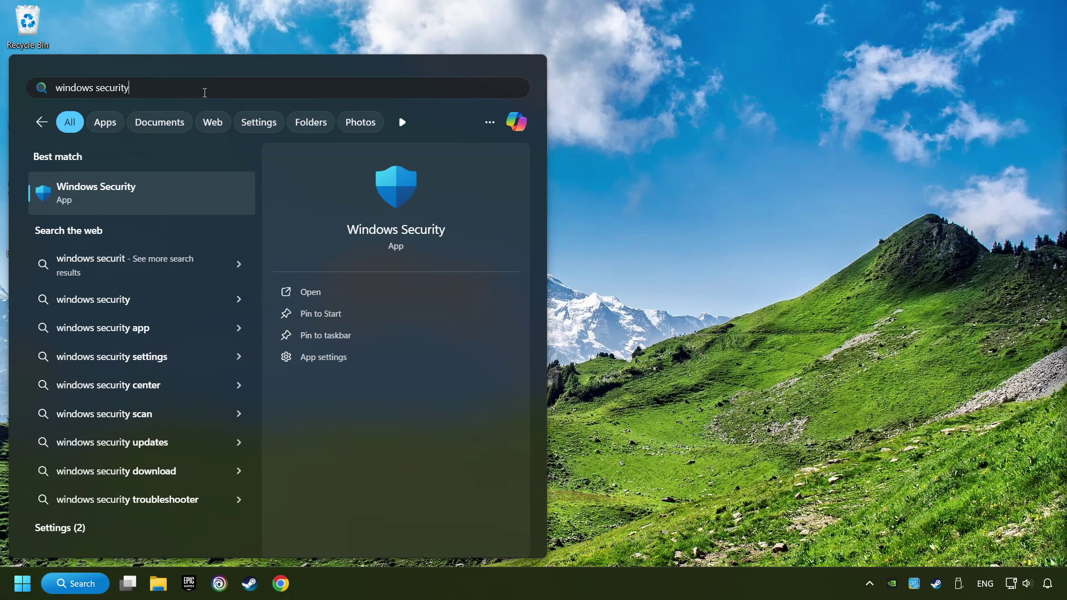
{"action": "left_click", "coordinate": [216, 195]}
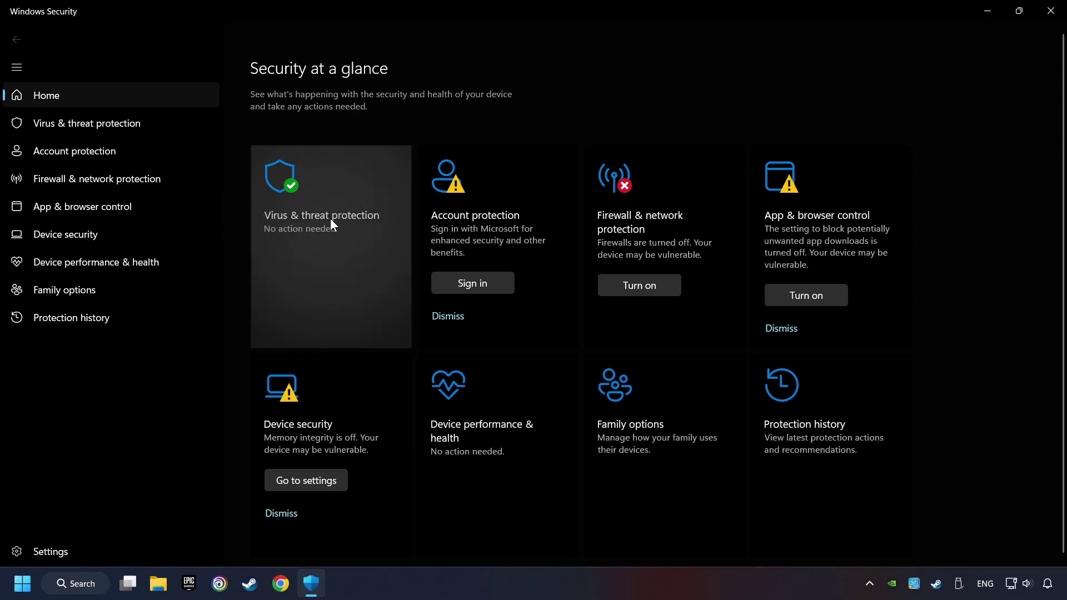
{"action": "left_click", "coordinate": [346, 239]}
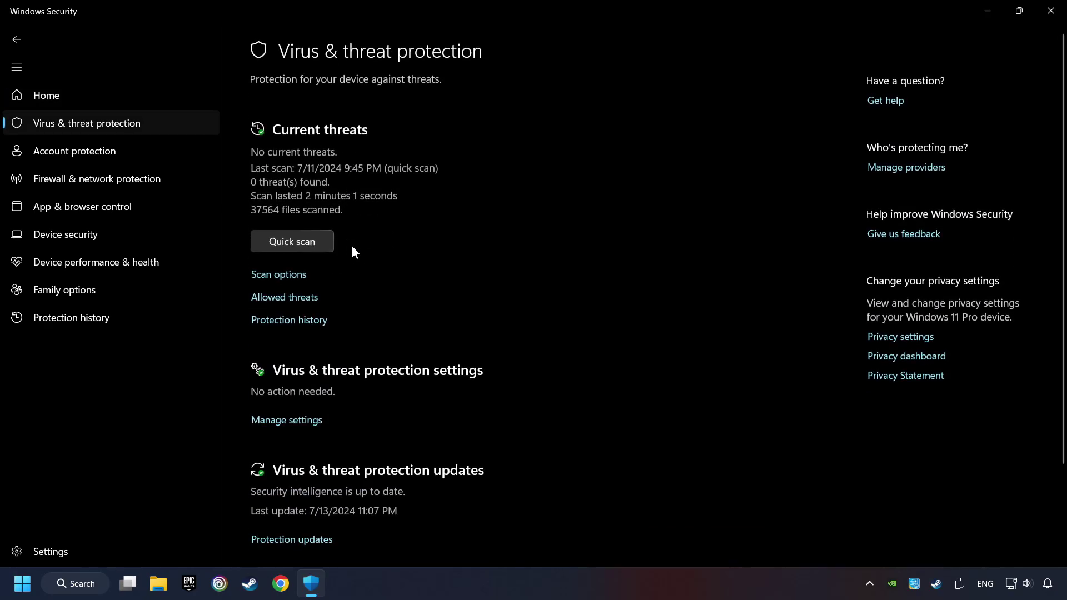
{"action": "scroll", "coordinate": [362, 270], "scroll_direction": "down", "scroll_amount": 3}
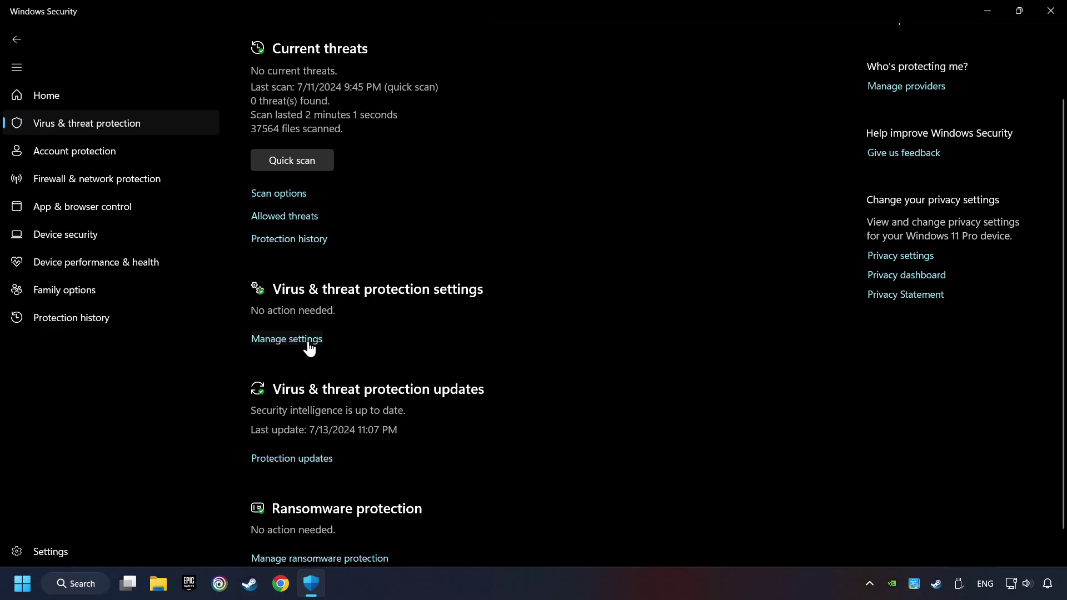
{"action": "left_click", "coordinate": [309, 340]}
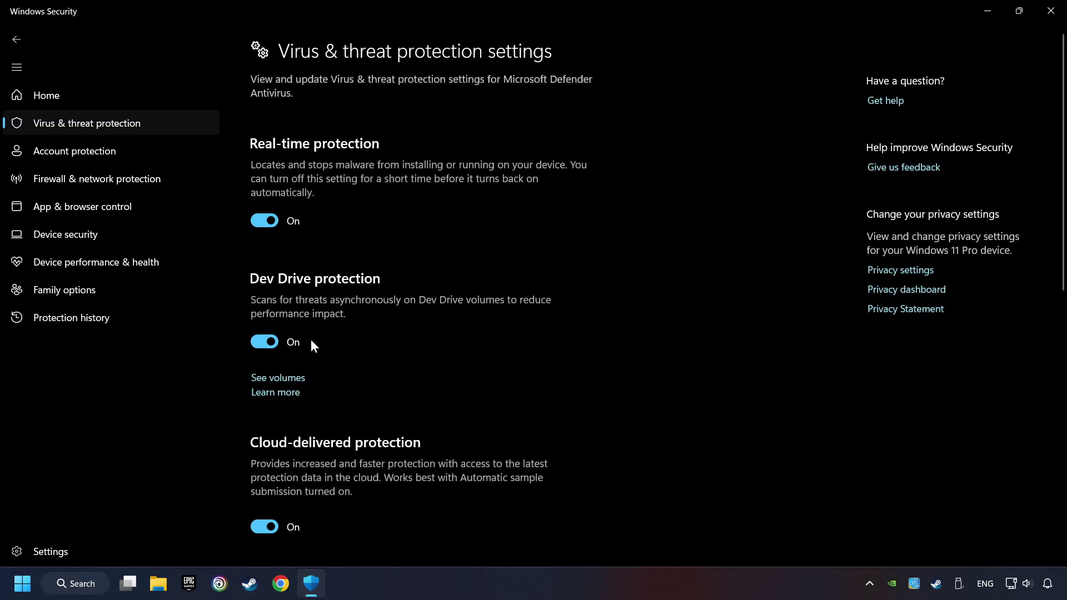
{"action": "scroll", "coordinate": [385, 338], "scroll_direction": "down", "scroll_amount": 10}
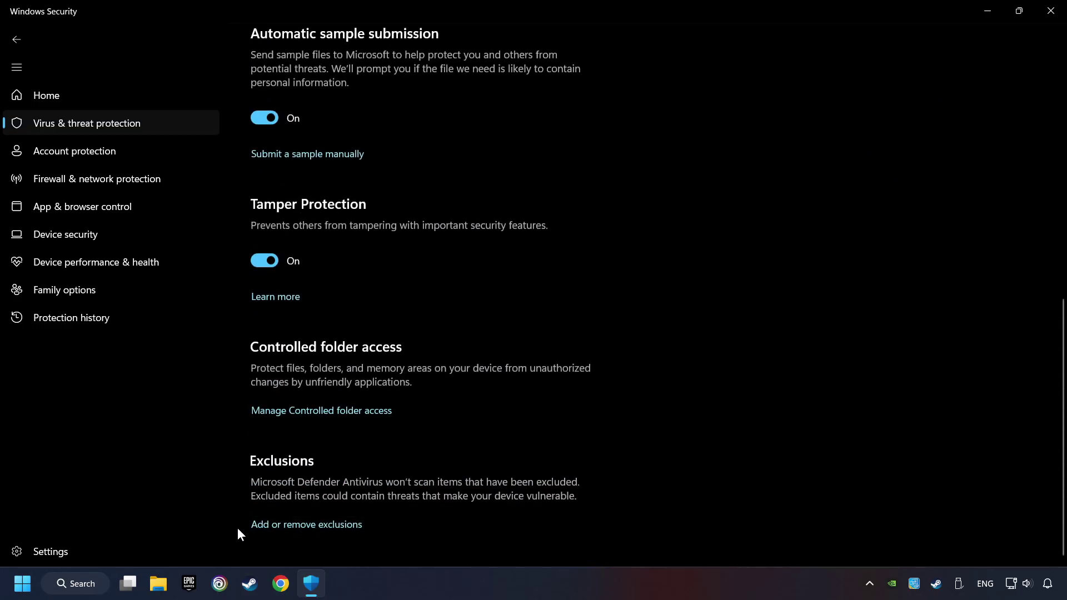
{"action": "left_click", "coordinate": [321, 526]}
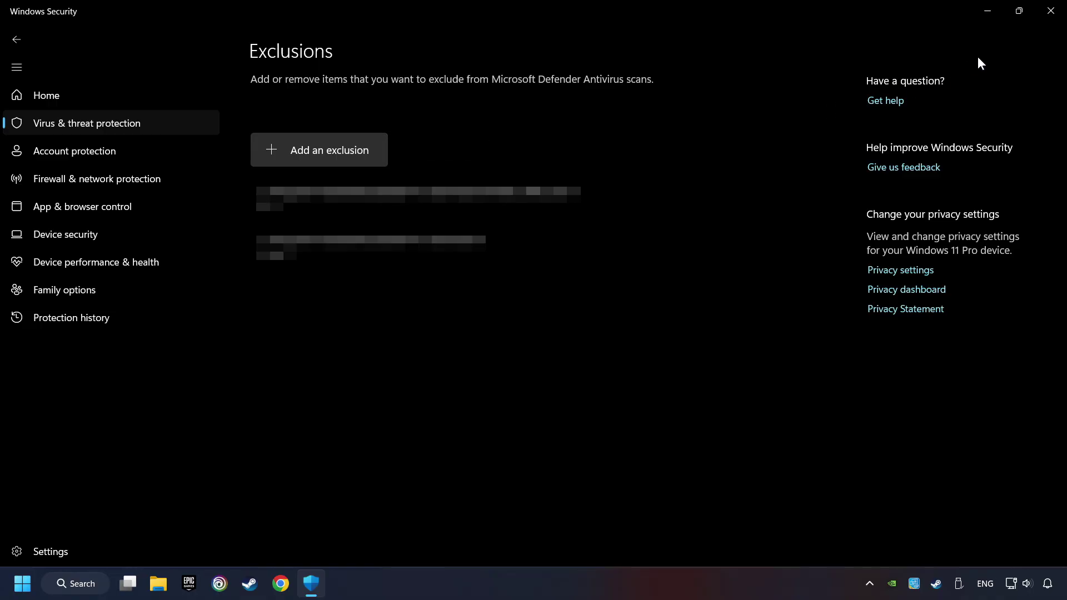
{"action": "left_click", "coordinate": [1049, 18]}
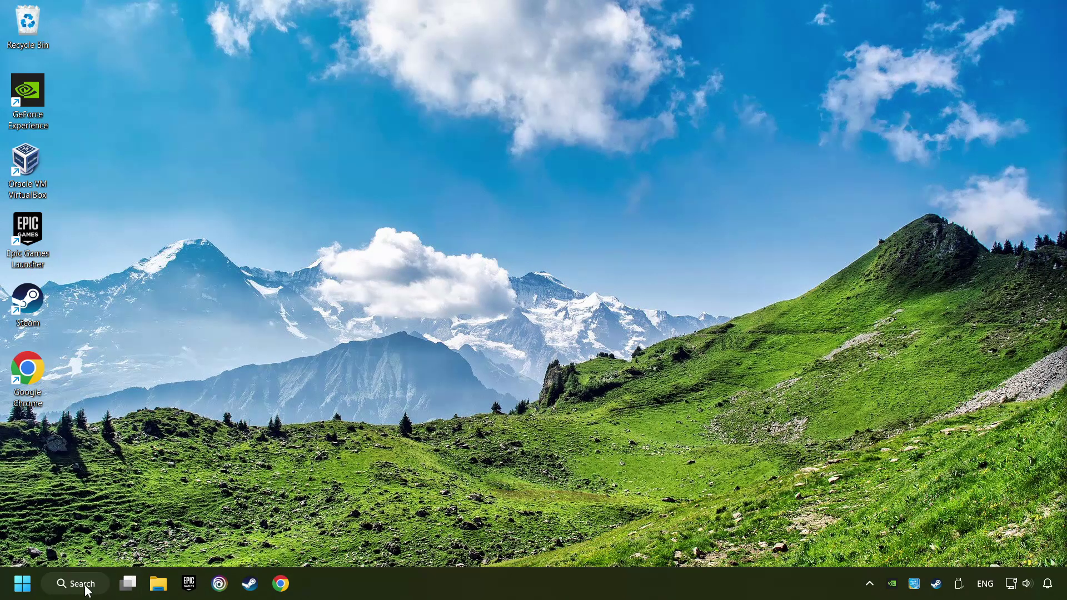
- Run the system file scan "sfc /scannow" in Command Prompt as administrator, and close the window
{"action": "left_click", "coordinate": [92, 588]}
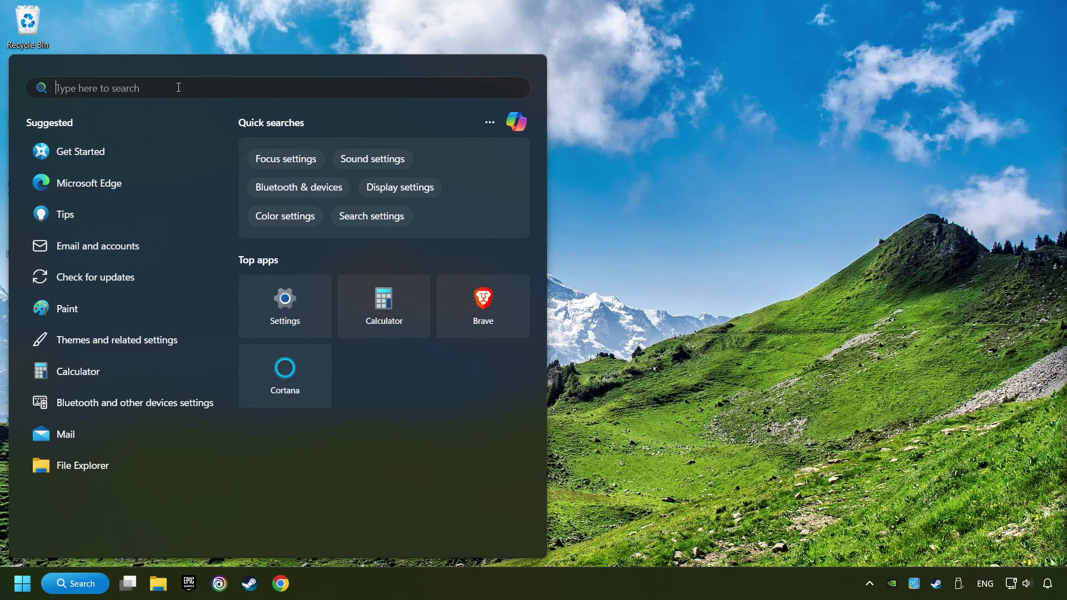
{"action": "type", "text": "cmd"}
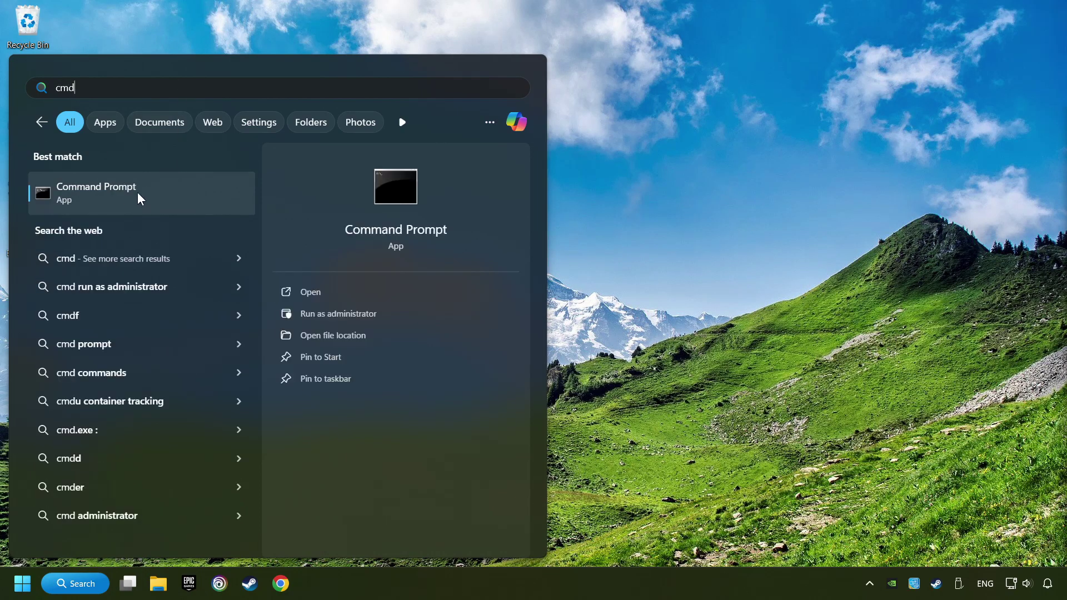
{"action": "right_click", "coordinate": [210, 197]}
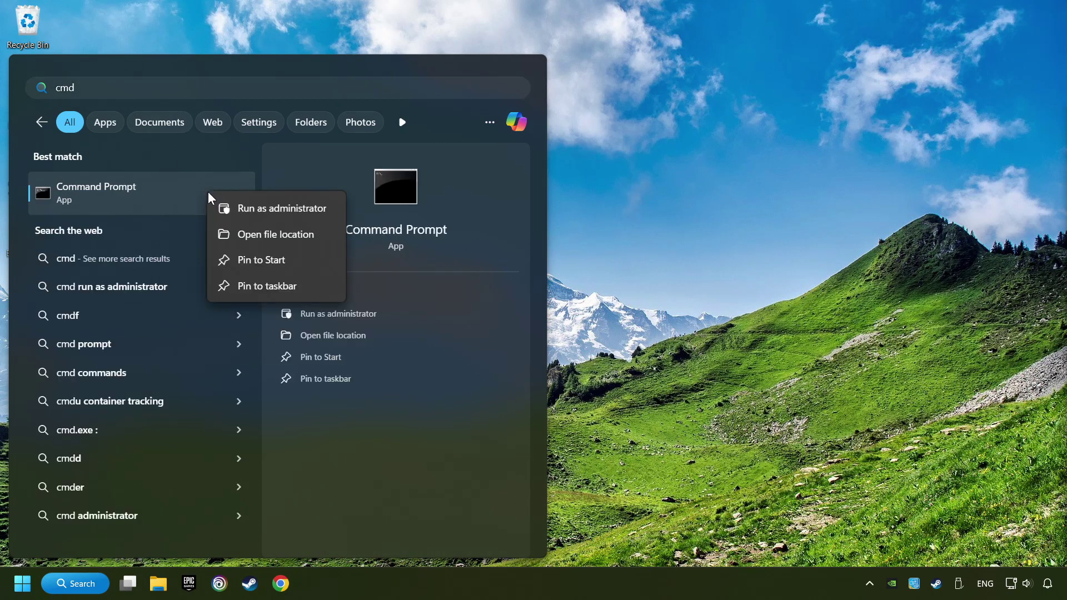
{"action": "left_click", "coordinate": [268, 208]}
{"action": "left_click_drag", "start_coordinate": [261, 104], "coordinate": [383, 116]}
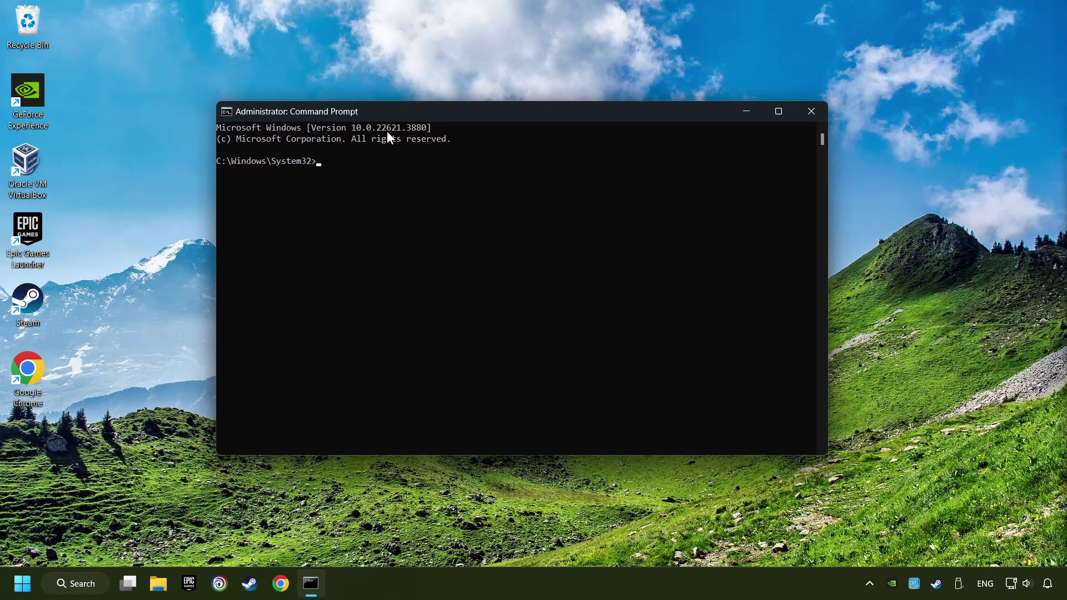
{"action": "type", "text": "sfc /scannow"}
{"action": "key", "text": "Return"}
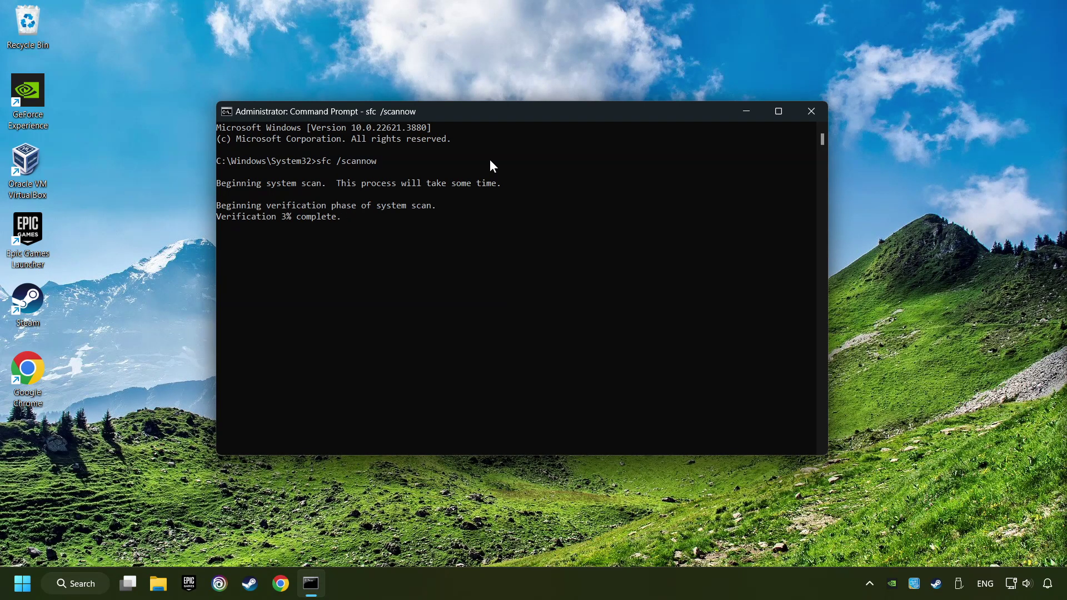
{"action": "key", "text": "alt+F4"}
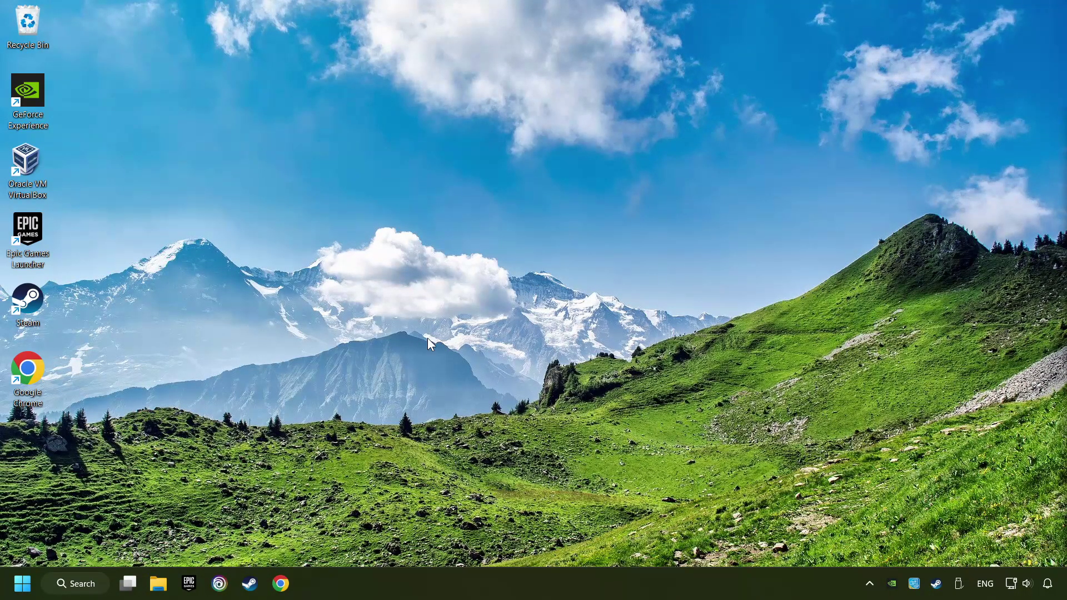
- Open the computer's power options for a restart
{"action": "left_click", "coordinate": [22, 583]}
{"action": "left_click", "coordinate": [401, 540]}
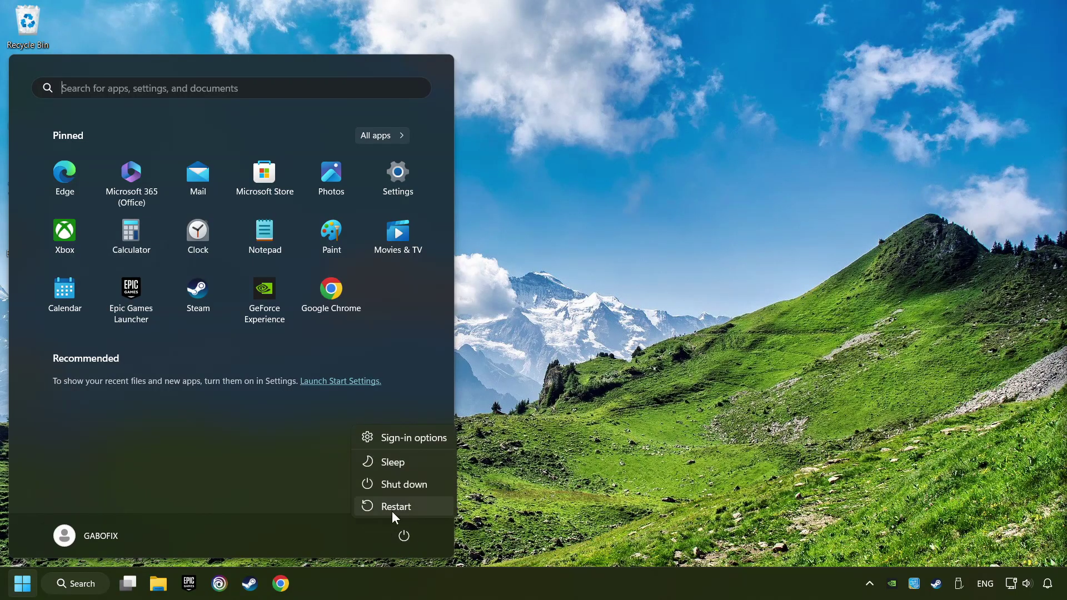